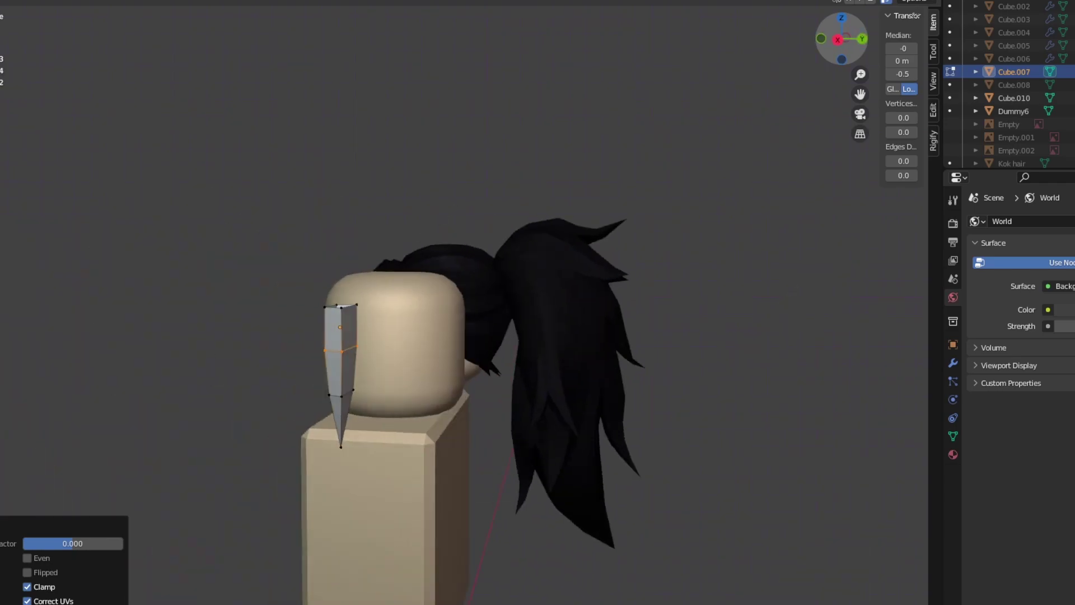
Return to Object Mode and add a Subdivision Surface modifier to the spike.
key(Tab)
click(953, 362)
click(992, 221)
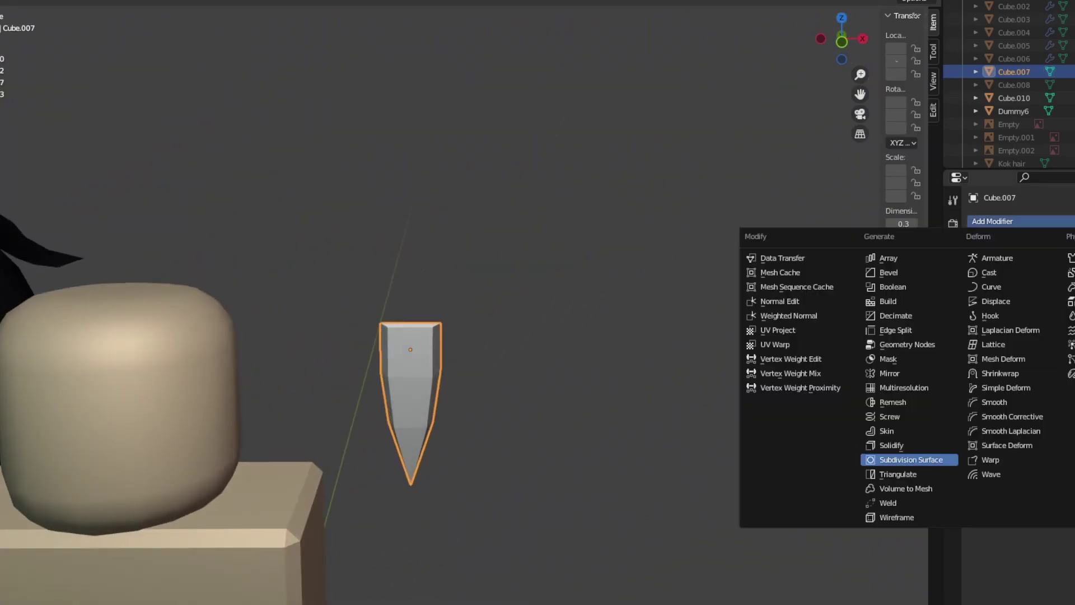
click(911, 459)
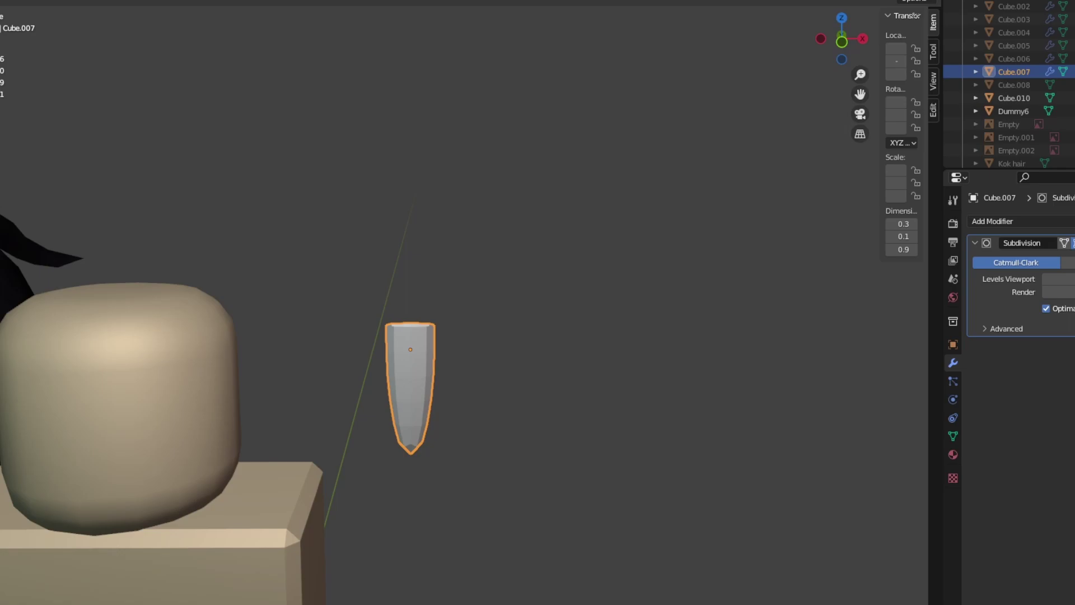
Apply Shade Smooth to the spike and inspect its rounded shape from front and perspective.
right_click(518, 131)
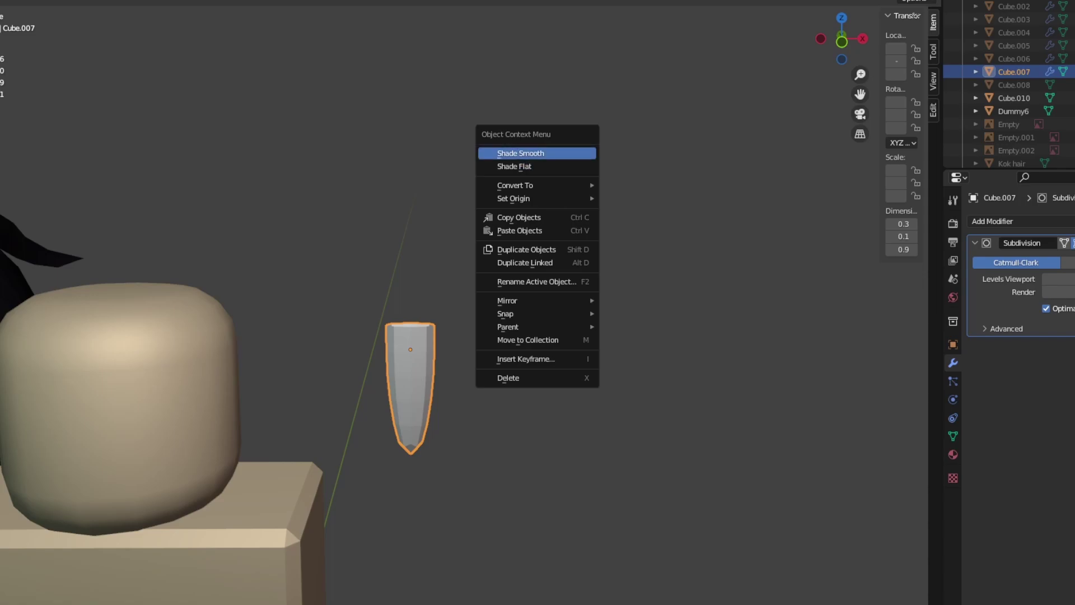
click(518, 85)
click(841, 40)
key(alt+a)
scroll(504, 303, down, 2)
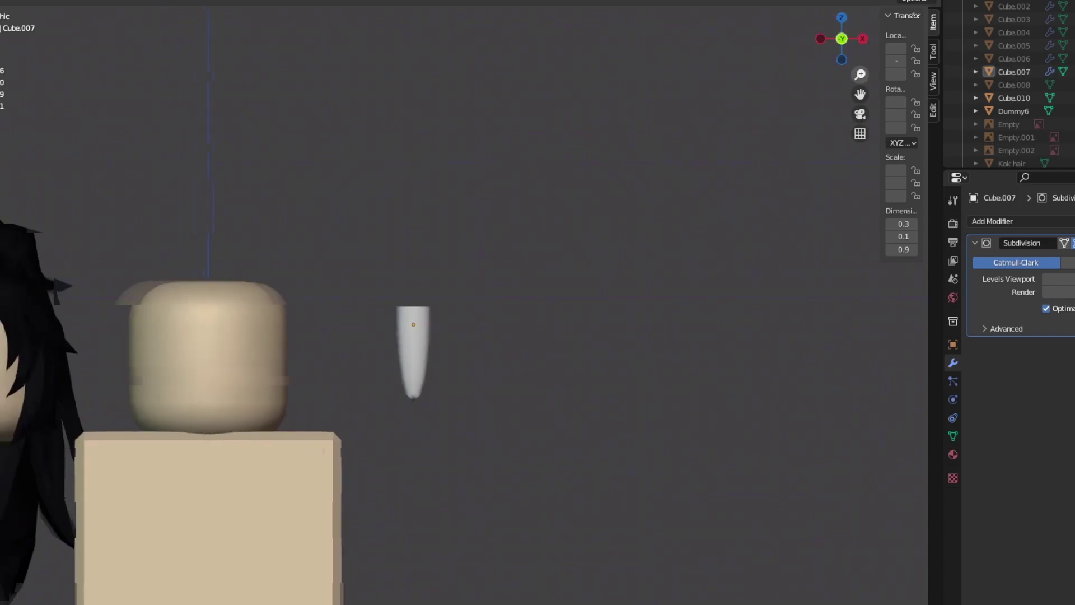
scroll(504, 302, up, 3)
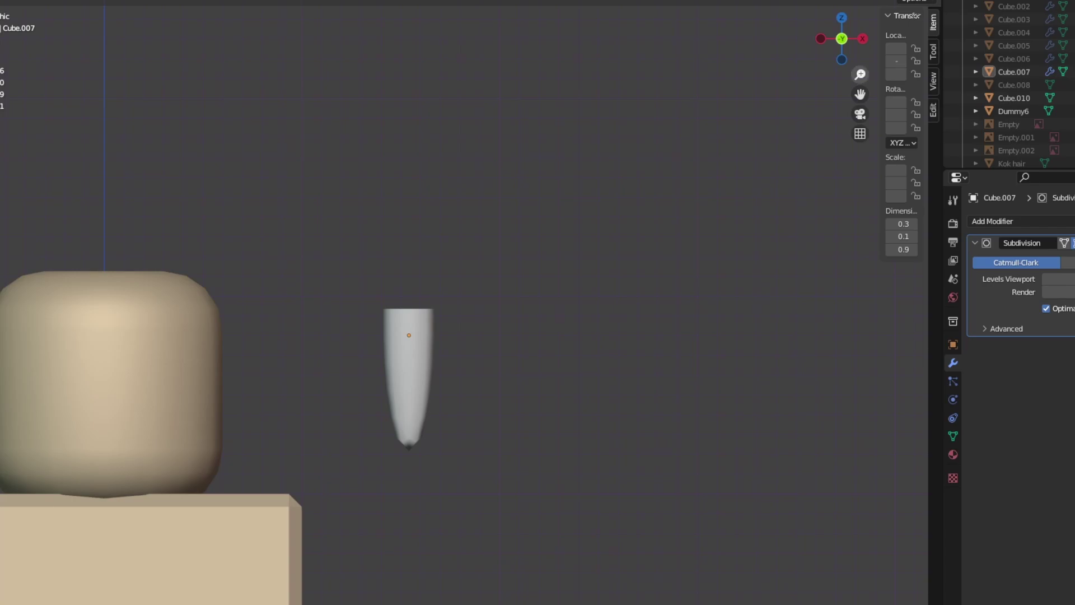
middle_drag(504, 303, 426, 314)
Enter Edit Mode on the spike and select its vertical side edge loops.
click(324, 425)
key(Tab)
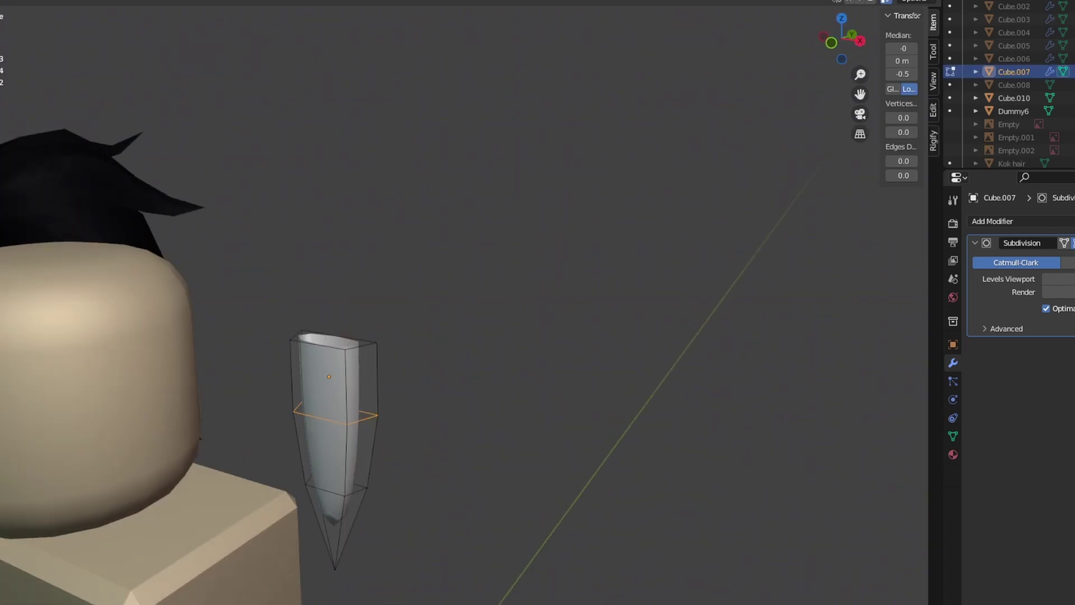
key(alt+a)
alt+click(308, 493)
middle_drag(504, 302, 459, 308)
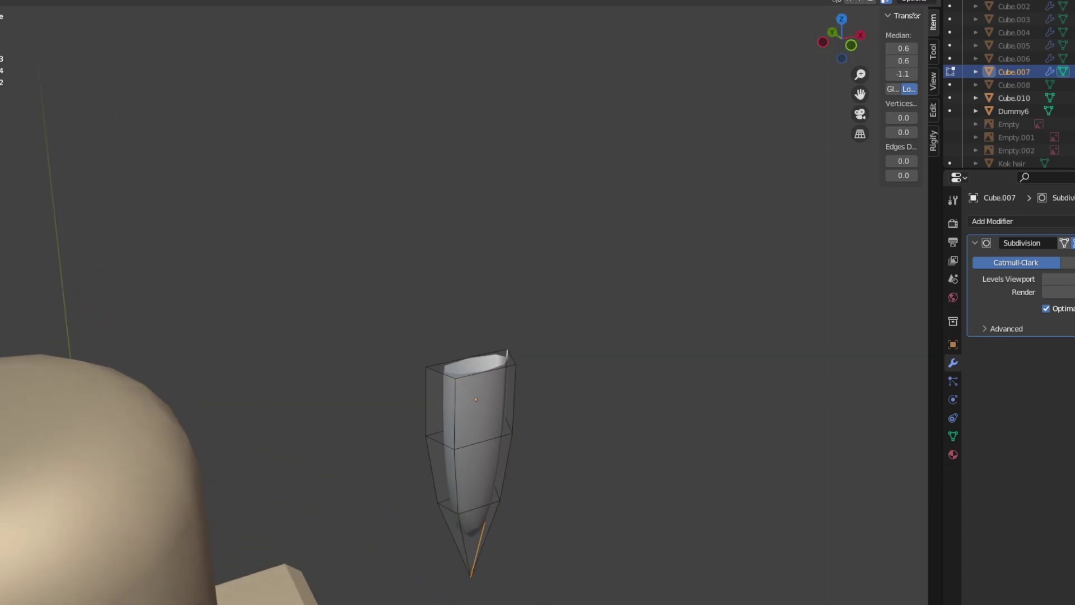
key(KP_1)
key(alt+a)
key(ctrl+z)
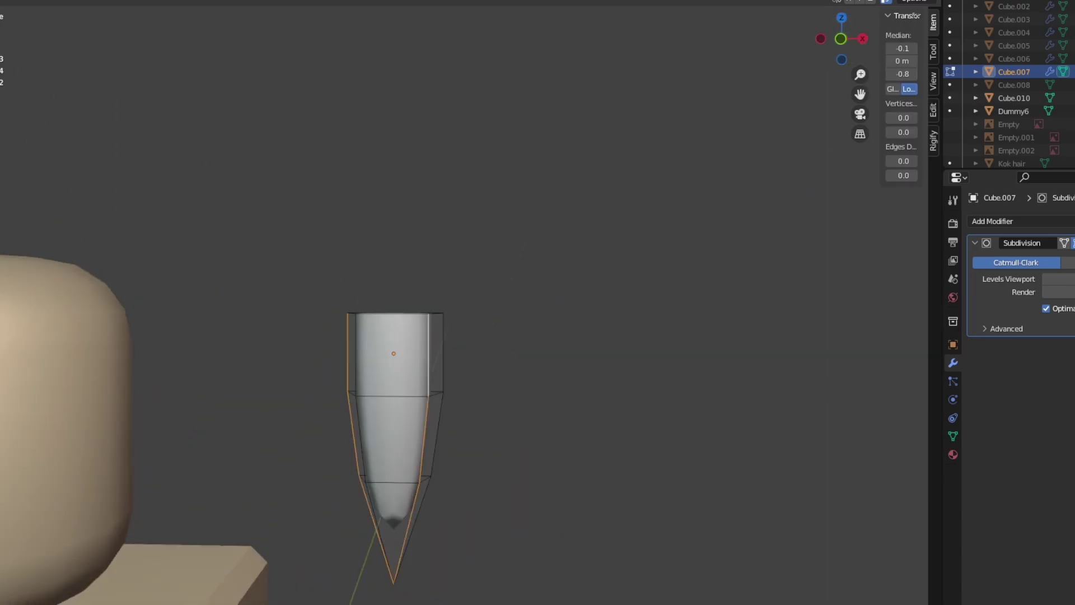
scroll(426, 336, down, 5)
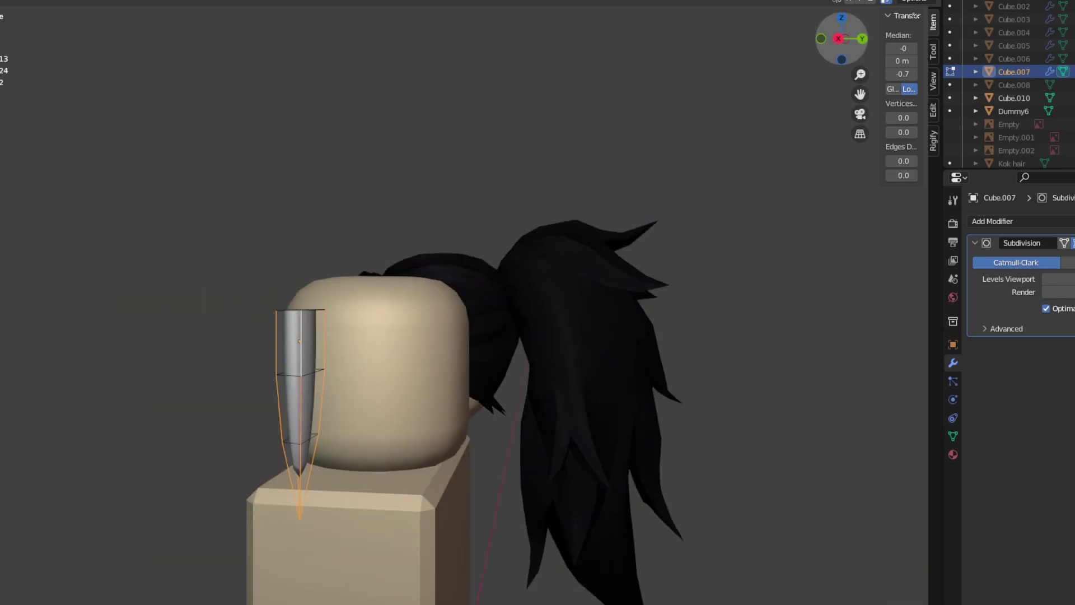
scroll(425, 336, up, 5)
mouse_move(426, 335)
middle_down()
mouse_move(442, 330)
mouse_move(409, 336)
middle_up()
key(ctrl+z)
key(ctrl+z)
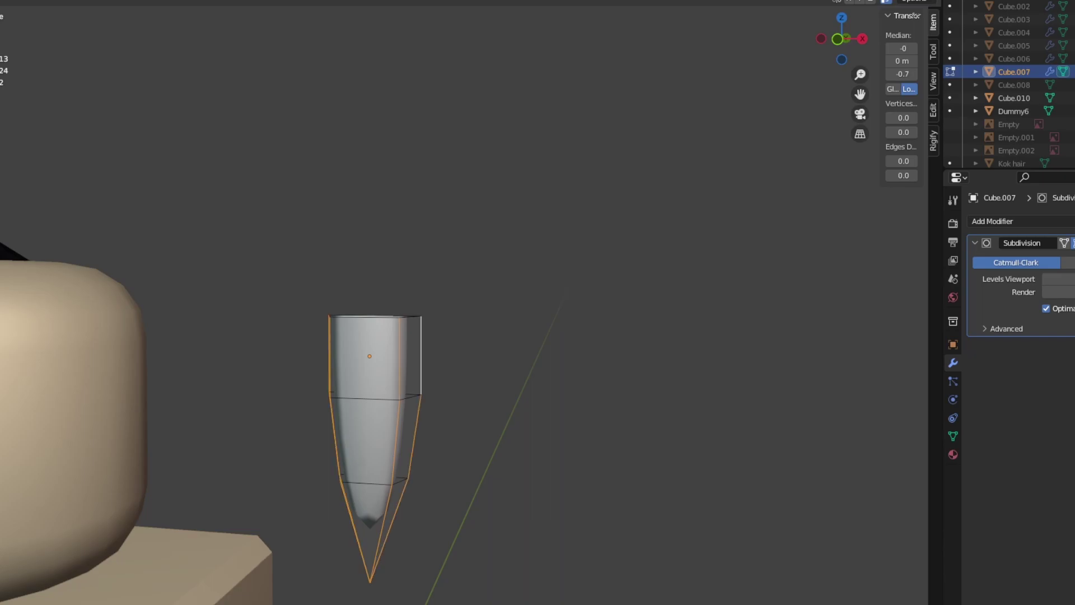
mouse_move(842, 39)
mouse_down()
mouse_move(848, 22)
mouse_move(837, 42)
mouse_up()
Set the selected side edges' Mean Crease to 1.00 and preview the creased shape.
drag(883, 176, 749, 176)
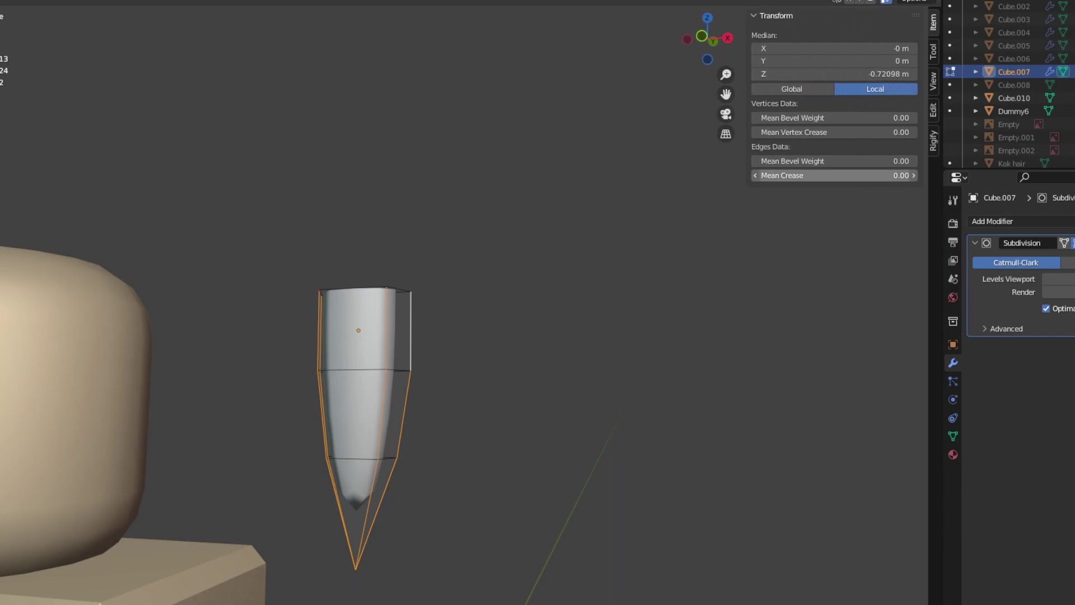
drag(828, 175, 896, 175)
drag(706, 39, 756, 42)
key(Tab)
middle_drag(465, 302, 548, 303)
In front view, try moving the spike's tip vertex to bend it, then cancel.
key(Tab)
scroll(336, 420, up, 2)
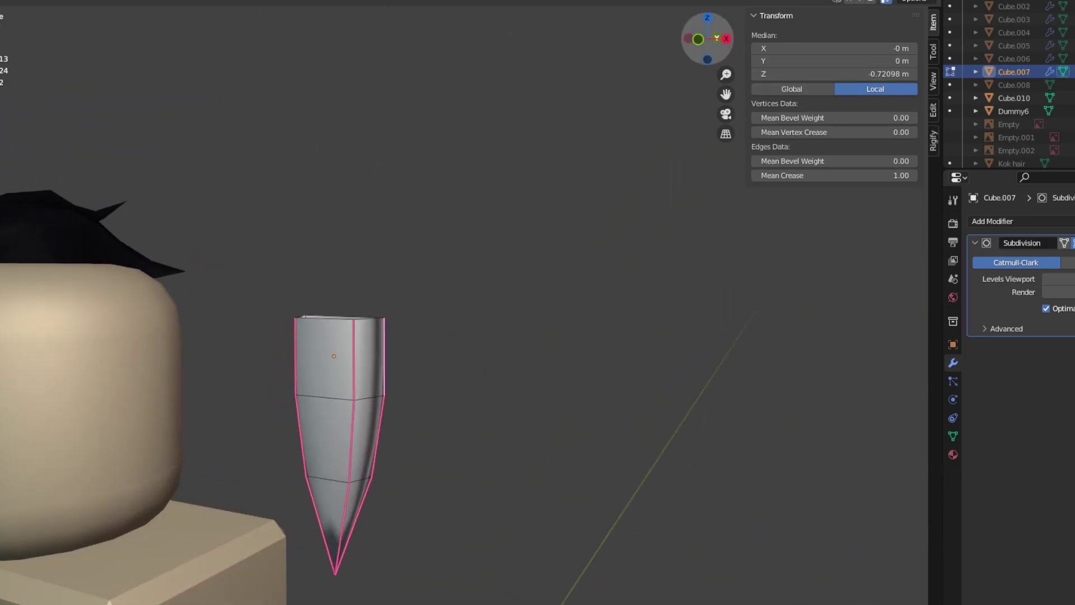
key(KP_1)
key(Tab)
key(Tab)
key(a)
click(406, 531)
key(g)
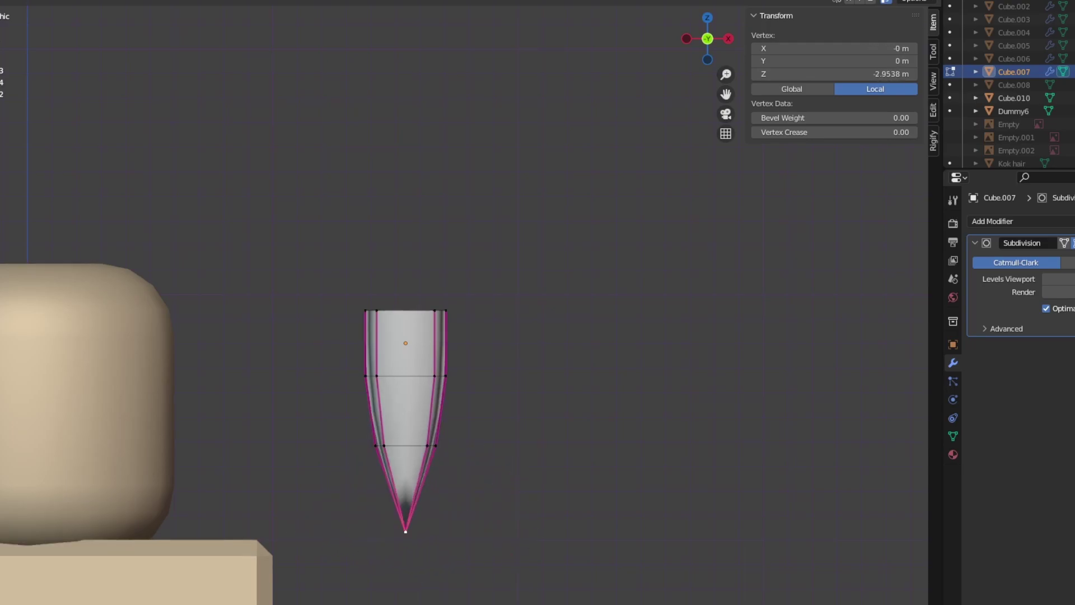
key(Escape)
Try shifting the middle edge loop sideways, cancel, and leave Edit Mode.
alt+click(406, 375)
key(g)
key(Escape)
key(Tab)
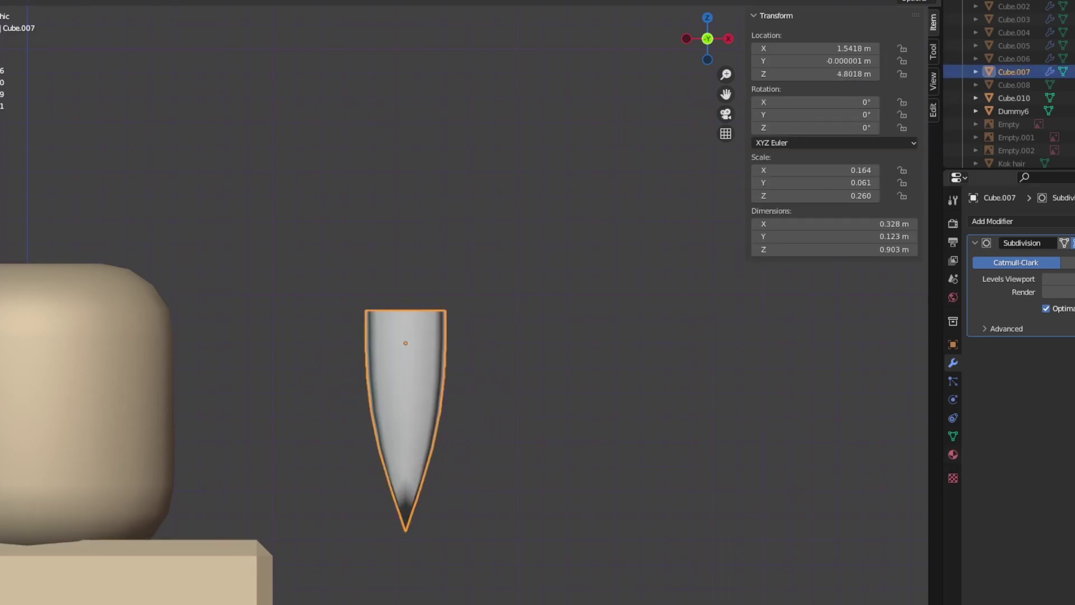
Enable Auto Smooth in the spike's Object Data normals settings.
click(953, 454)
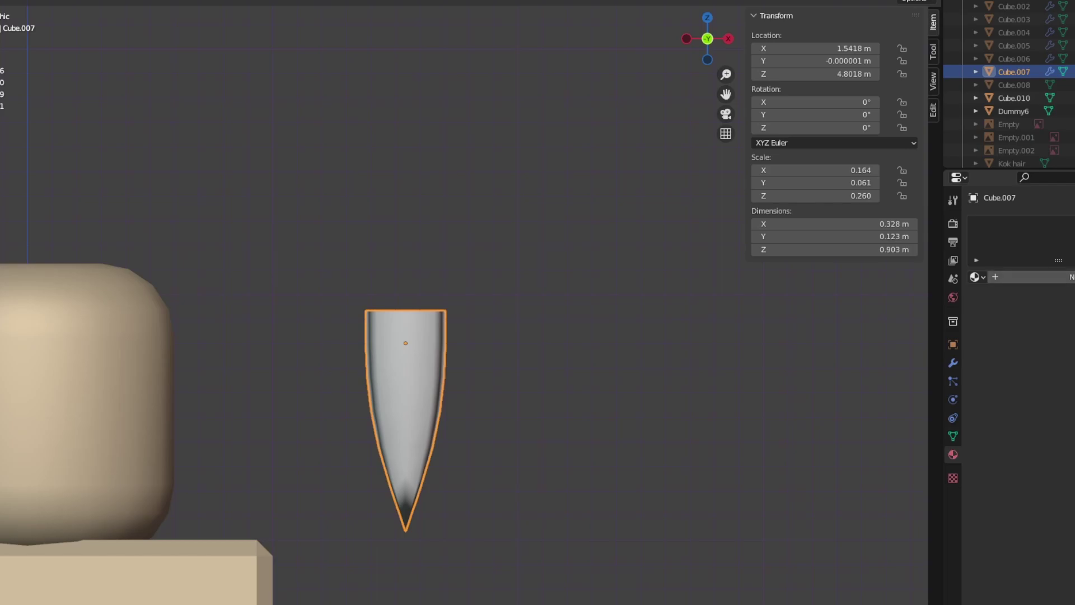
click(952, 435)
middle_drag(448, 280, 512, 263)
click(1045, 494)
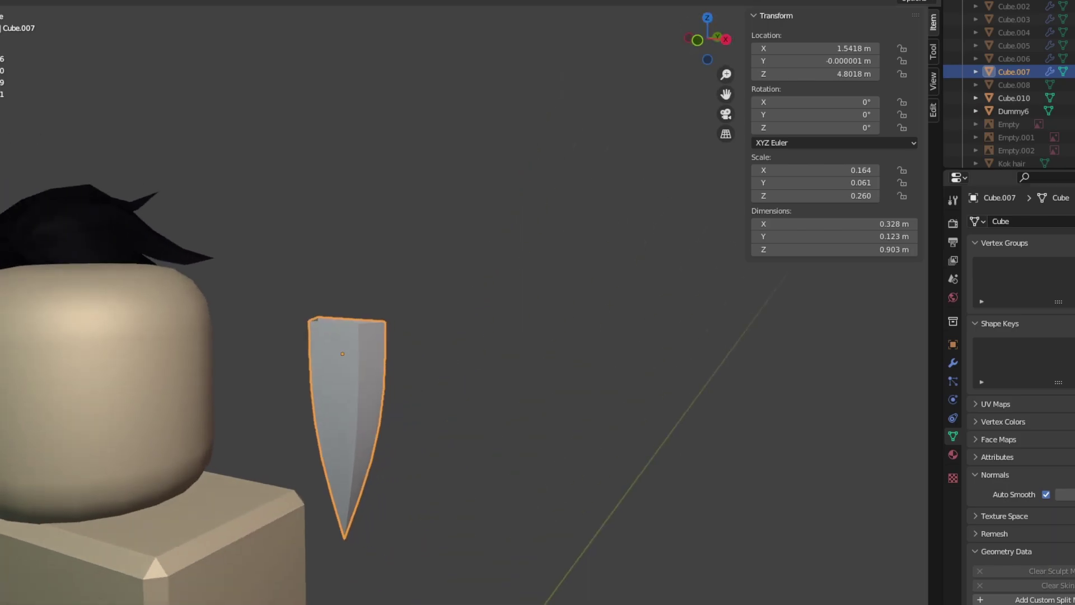
Mark the spike's creased side edges as sharp and check the shading.
key(Tab)
click(289, 148)
click(401, 364)
shift+click(341, 358)
right_click(661, 318)
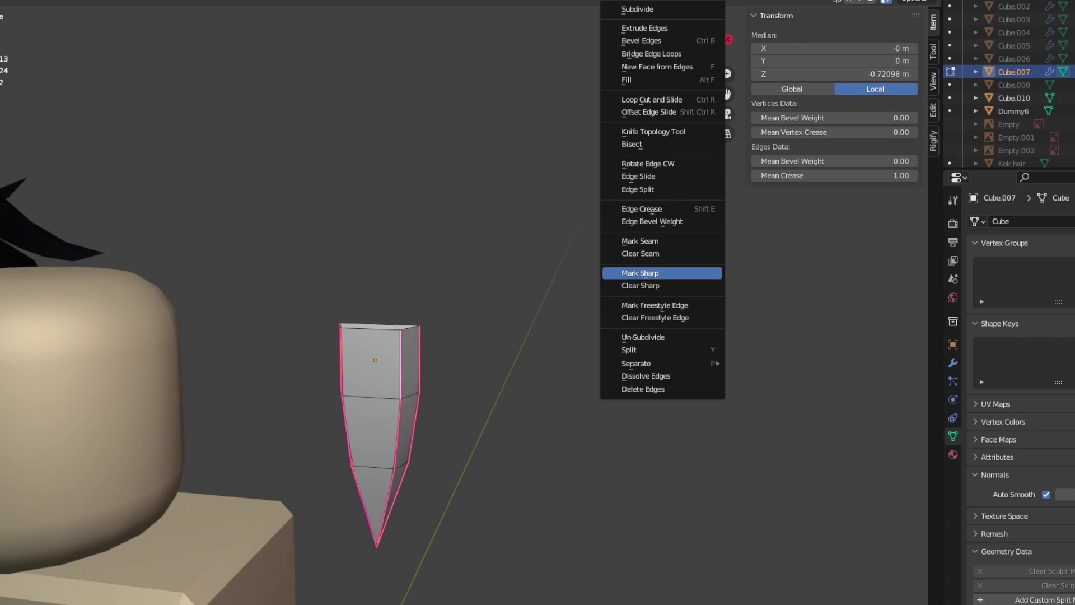
click(640, 273)
key(Tab)
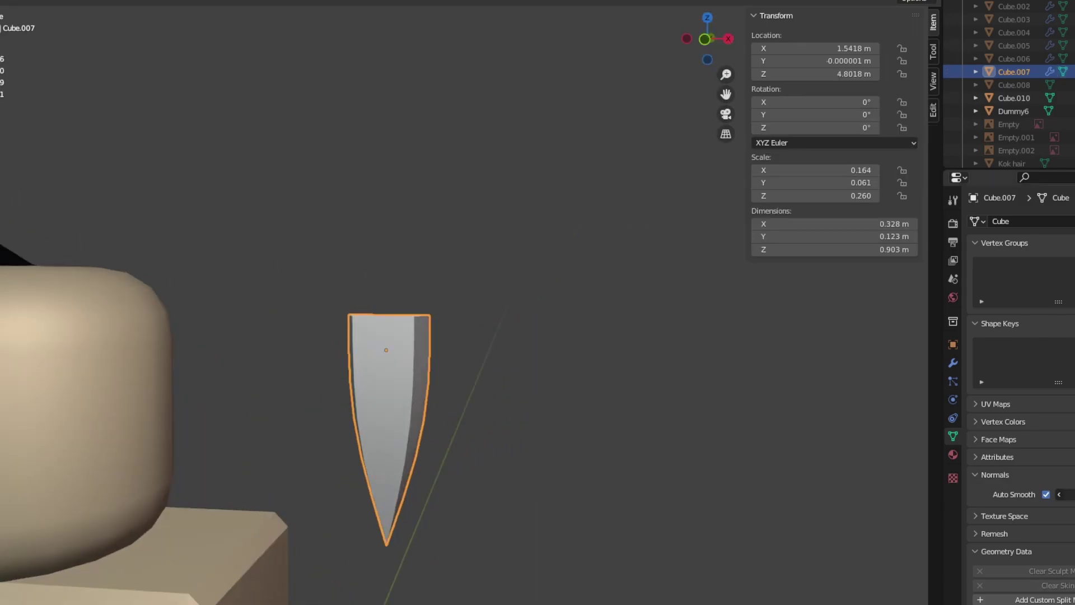
mouse_move(707, 39)
mouse_down()
mouse_move(690, 42)
mouse_move(713, 41)
mouse_move(702, 41)
mouse_up()
key(Tab)
key(Tab)
key(Tab)
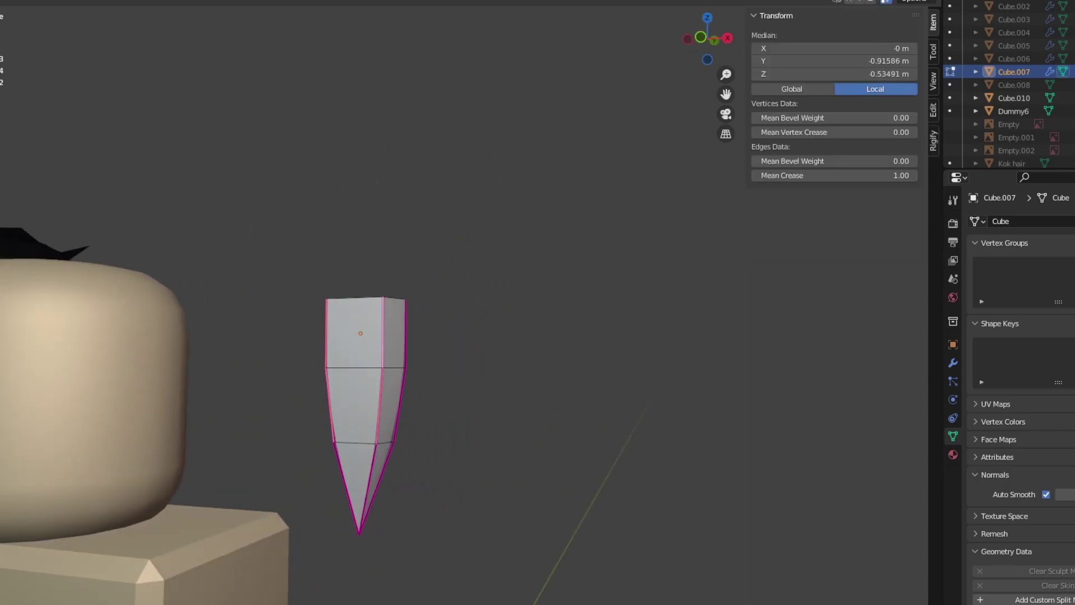
Set the selected edges' Mean Crease to 0 and review the shading.
click(834, 175)
text(0)
key(Return)
drag(702, 41, 692, 44)
key(Tab)
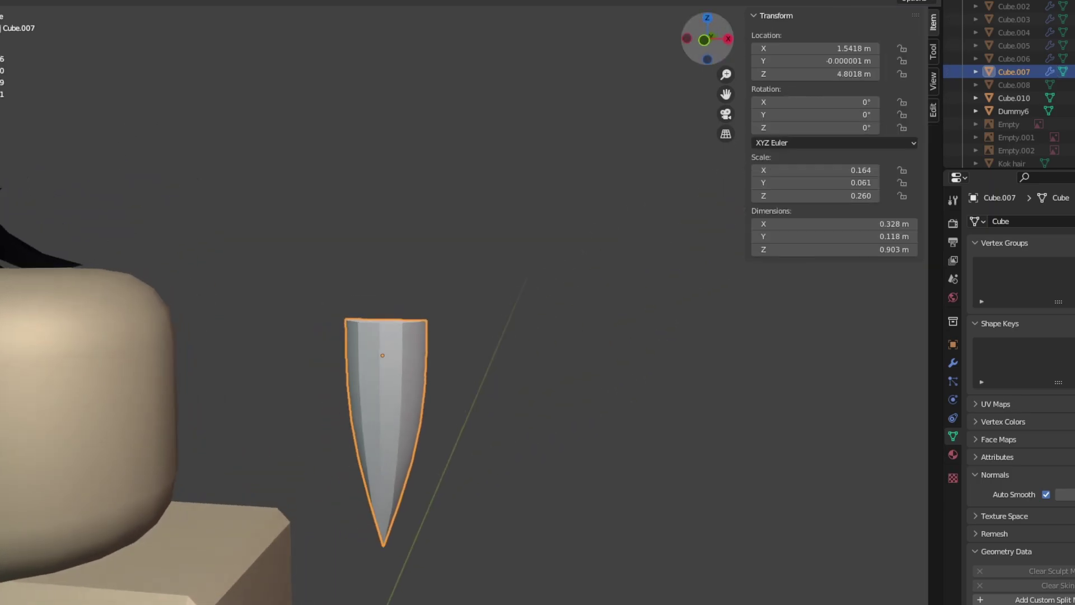
key(Tab)
Clear Sharp from the selected edges and view the spike from the front.
right_click(577, 378)
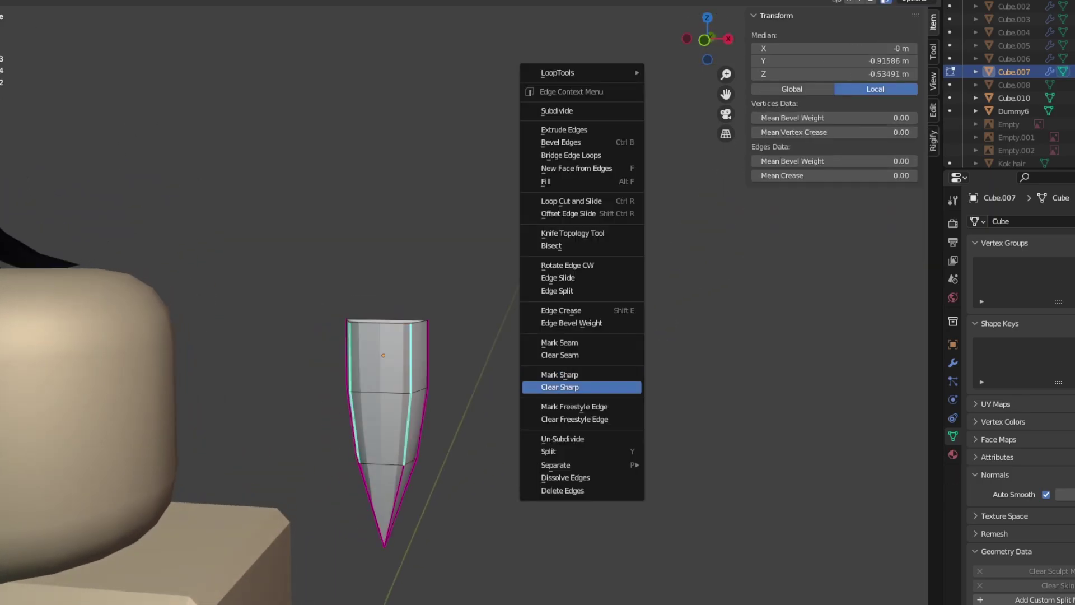
right_click(573, 387)
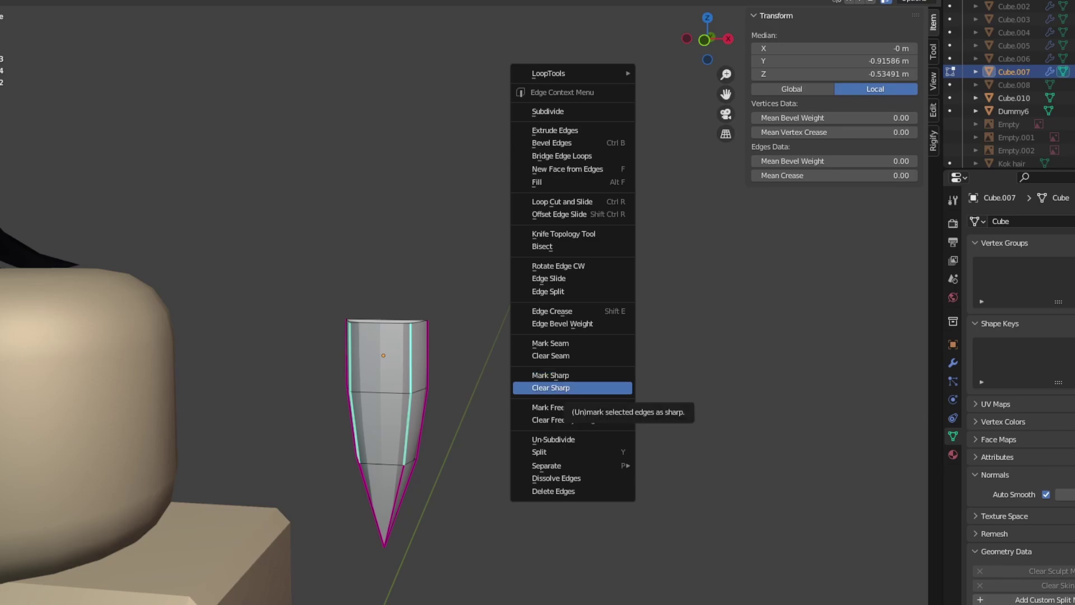
click(572, 387)
drag(706, 40, 697, 41)
key(Tab)
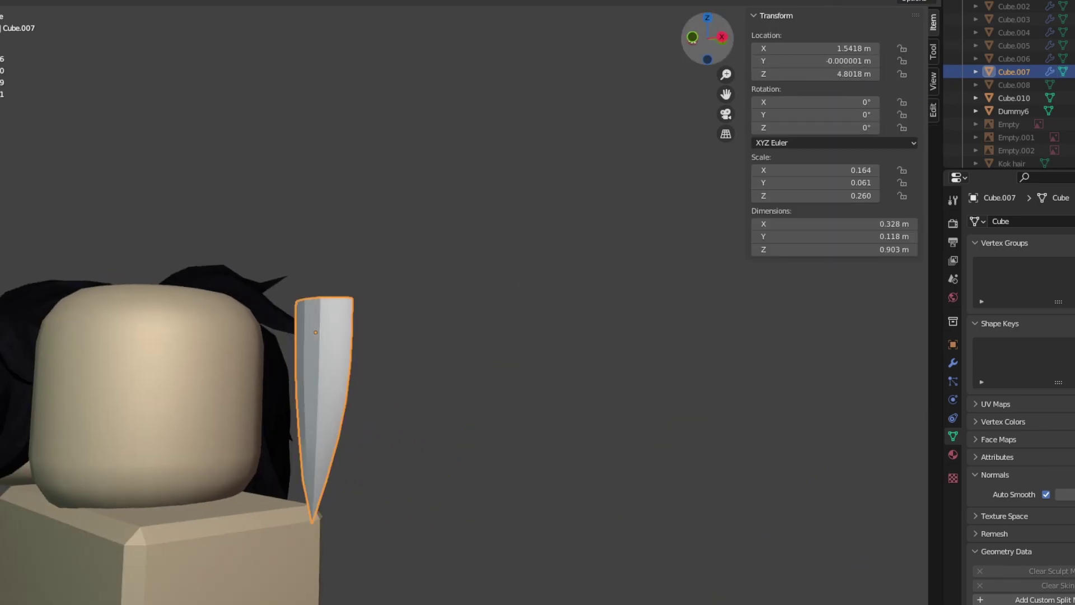
click(692, 37)
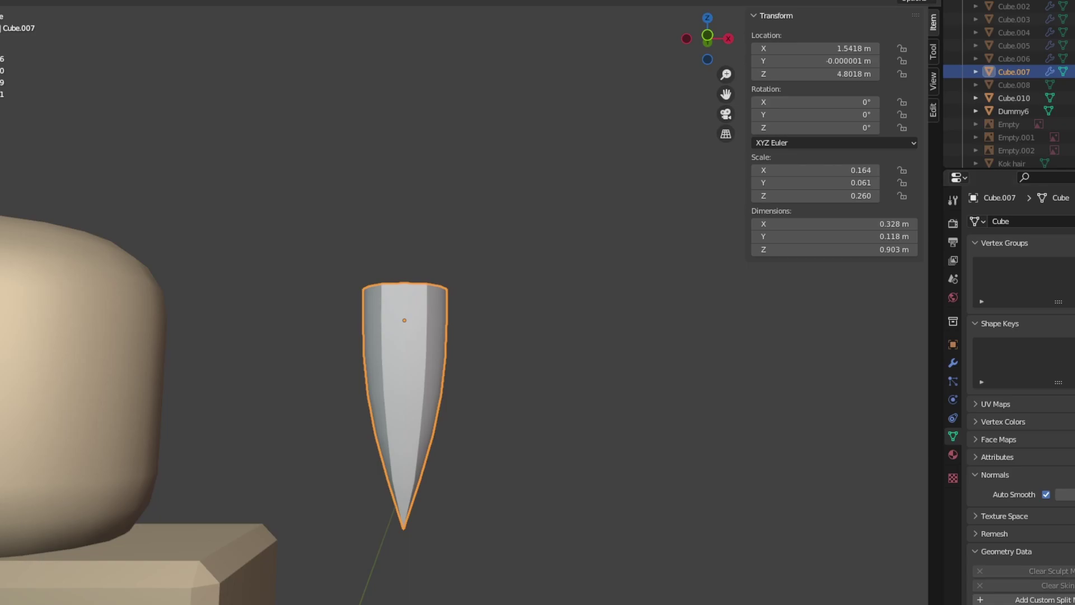
Clear the sharp marking again through the Ctrl+E Edge menu and return to Object Mode.
key(Tab)
key(ctrl+e)
click(593, 432)
key(Tab)
Raise the Auto Smooth angle for fully smooth shading, then select the black hair mesh.
drag(1066, 494, 1074, 493)
middle_drag(504, 336, 526, 330)
key(Tab)
key(Tab)
click(167, 236)
key(Tab)
key(alt+a)
Frame the whole character in front view with the hair on the left.
scroll(392, 336, up, 2)
scroll(504, 336, up, 3)
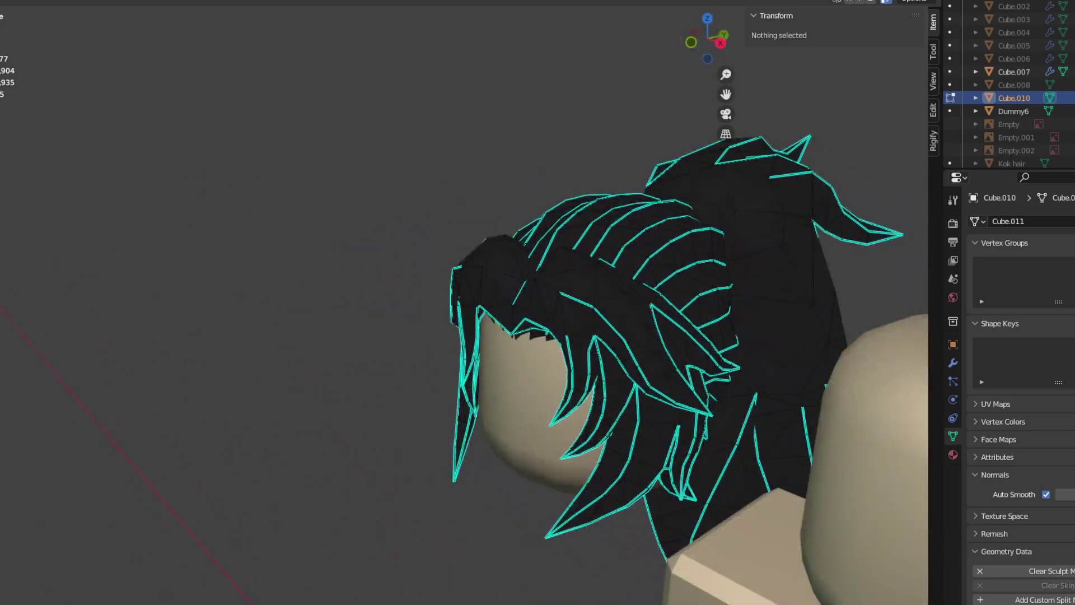
scroll(616, 364, down, 3)
shift+middle_drag(616, 363, 392, 359)
scroll(392, 358, up, 3)
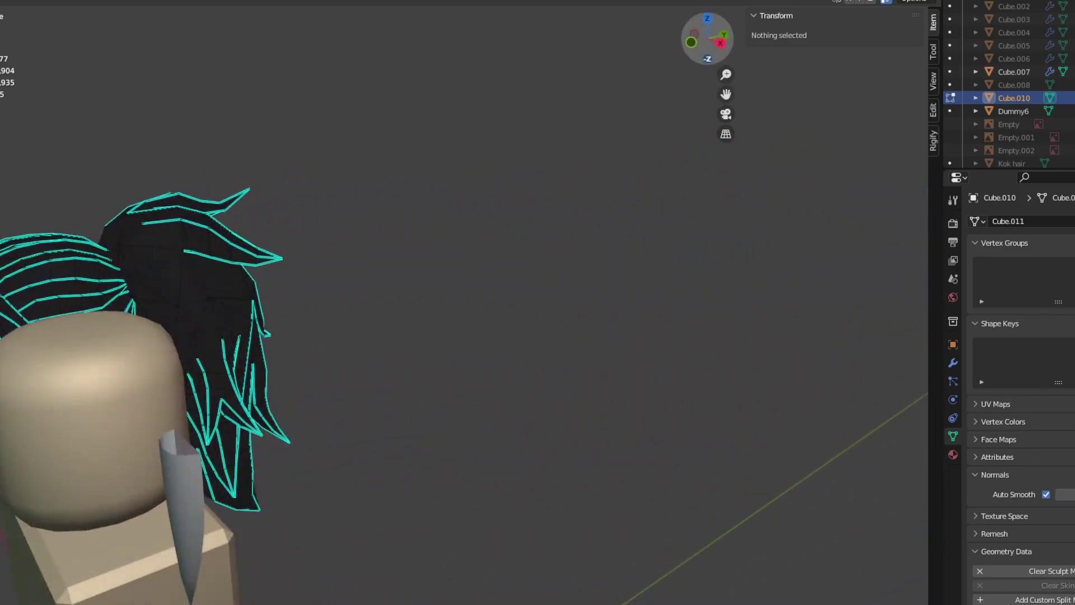
drag(707, 38, 672, 42)
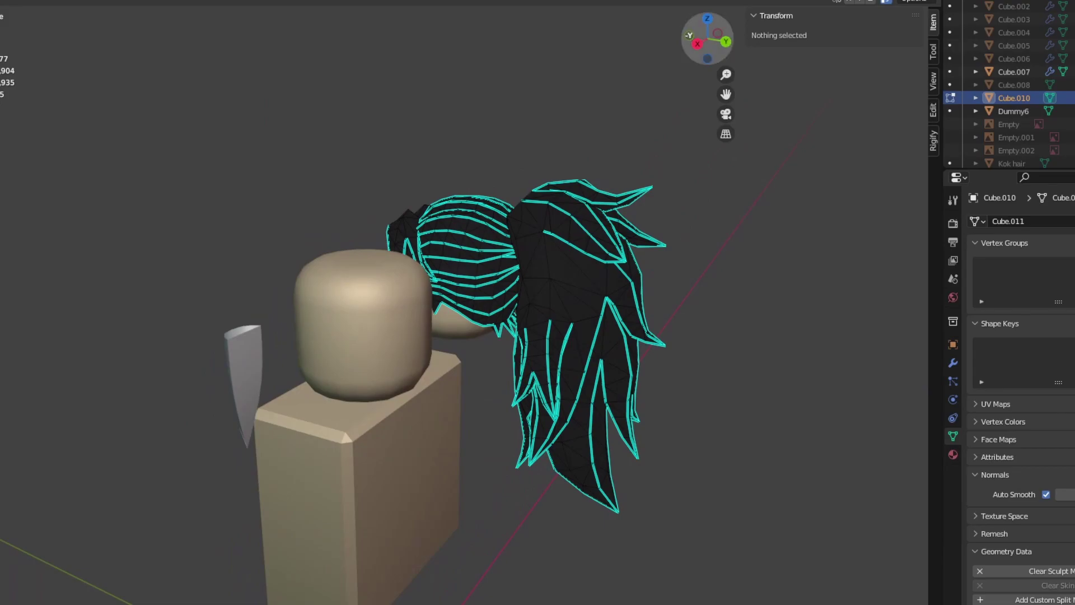
click(689, 36)
Select the spike's middle edge loop and scale it narrower along X.
click(385, 347)
key(Tab)
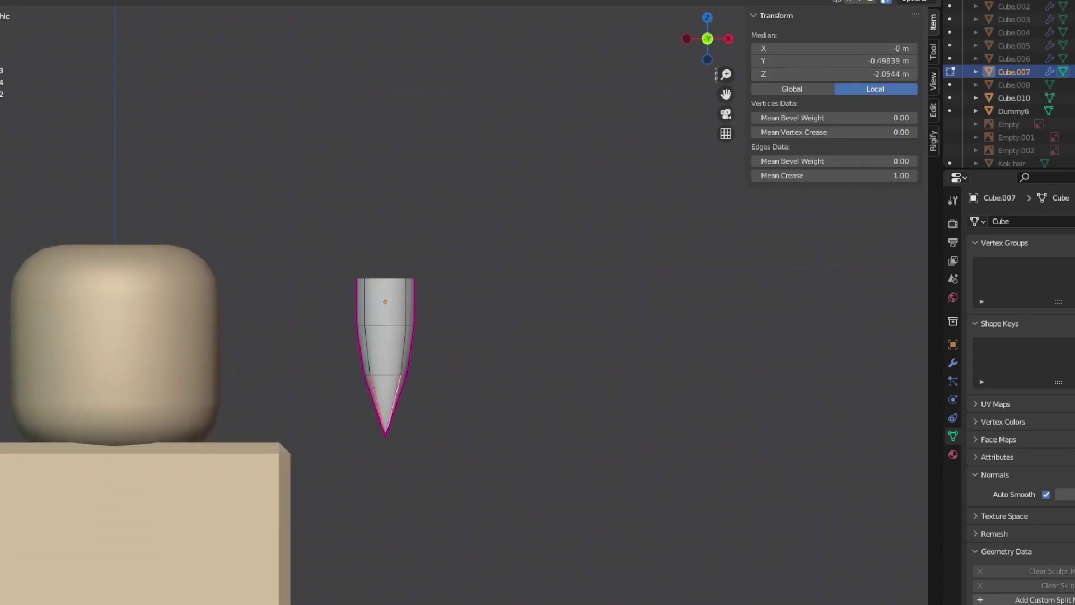
key(alt+a)
scroll(363, 347, up, 2)
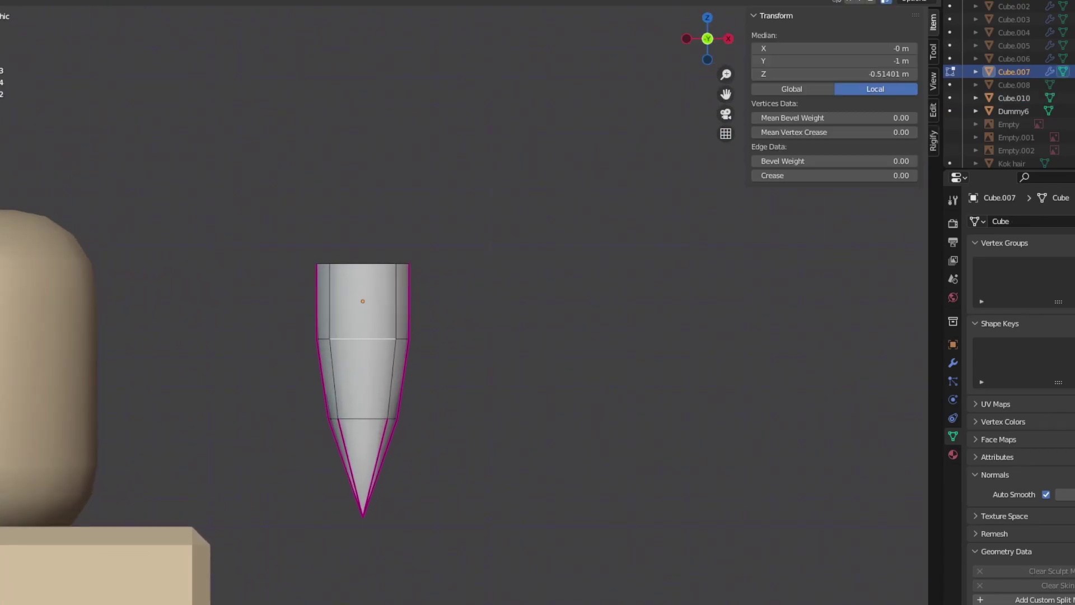
key(s)
key(x)
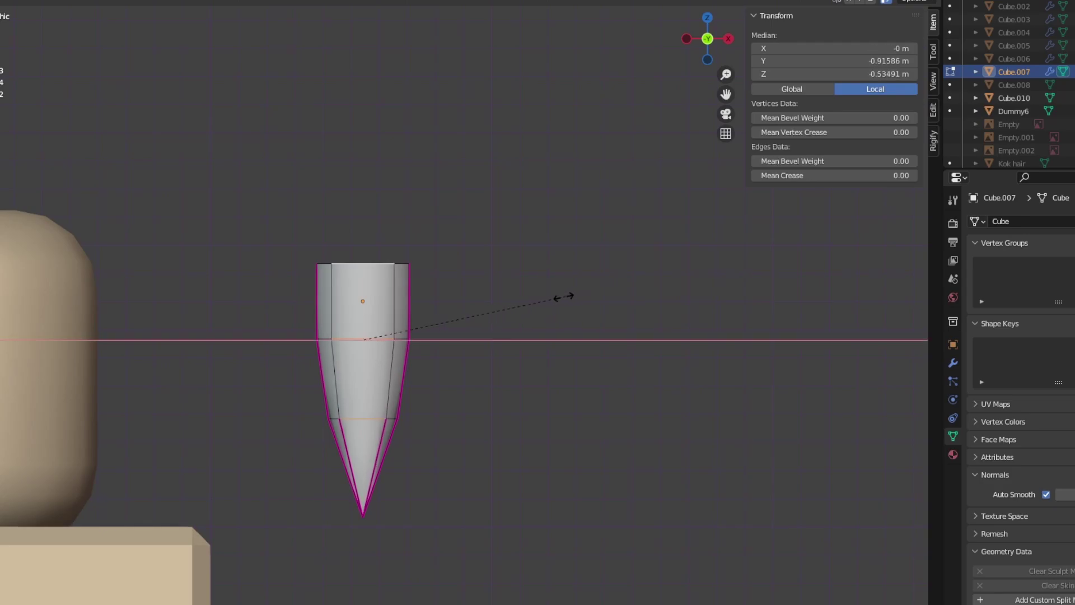
click(540, 312)
key(Tab)
middle_drag(463, 303, 508, 272)
scroll(425, 299, down, 3)
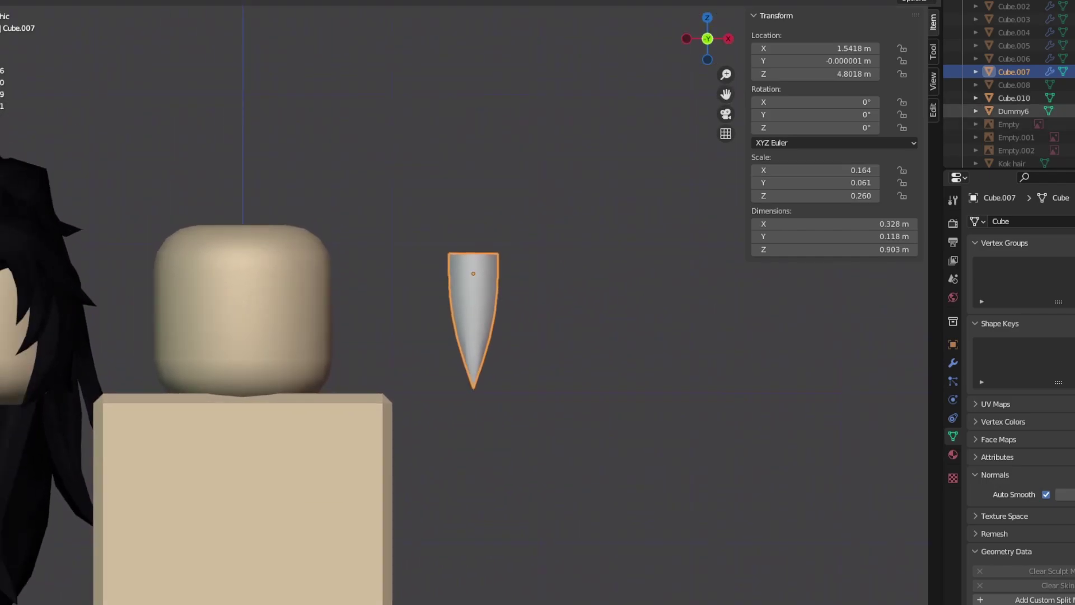
Unhide the anime reference images, keeping the white photo reference and Kok hair hidden.
scroll(1008, 84, down, 2)
click(1073, 84)
click(1073, 98)
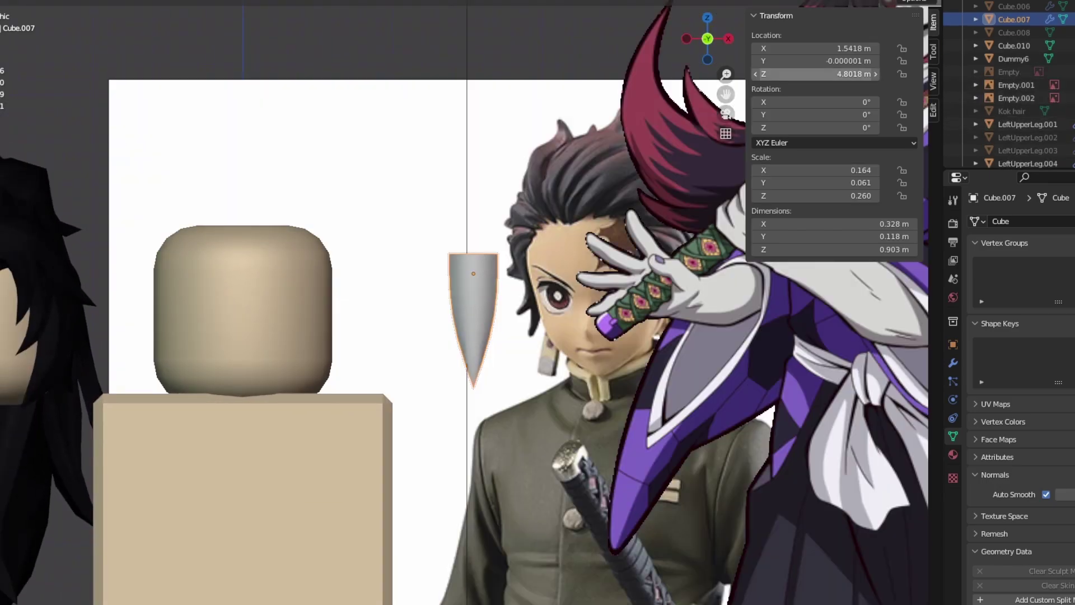
click(1072, 98)
click(1072, 111)
click(1072, 110)
click(1072, 72)
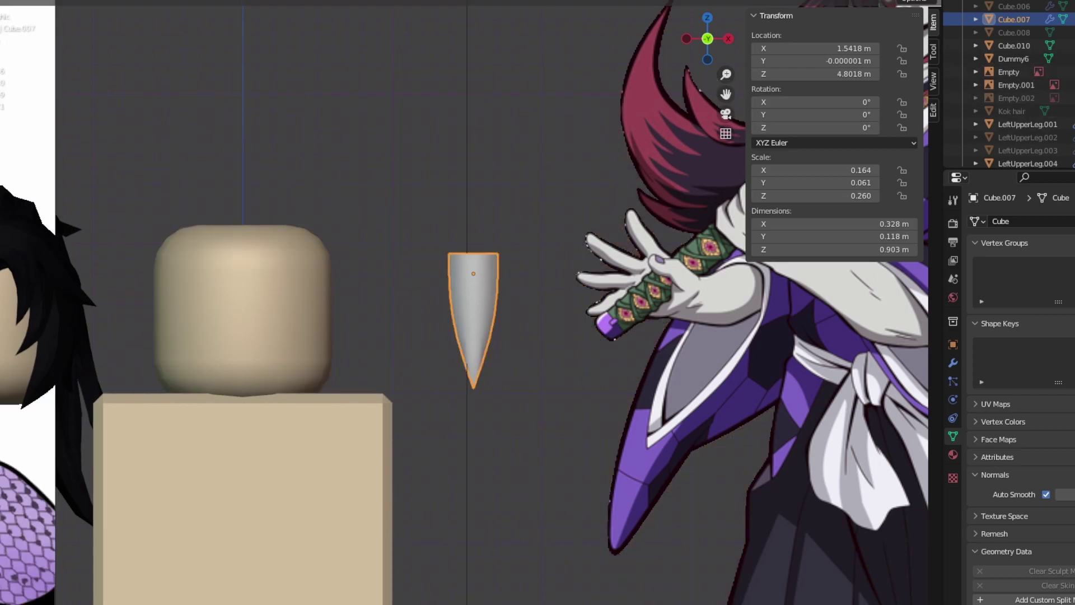
Pan across the references and head, and inspect the black hair mesh's geometry.
scroll(465, 303, down, 2)
drag(726, 94, 538, 217)
drag(725, 93, 588, 5)
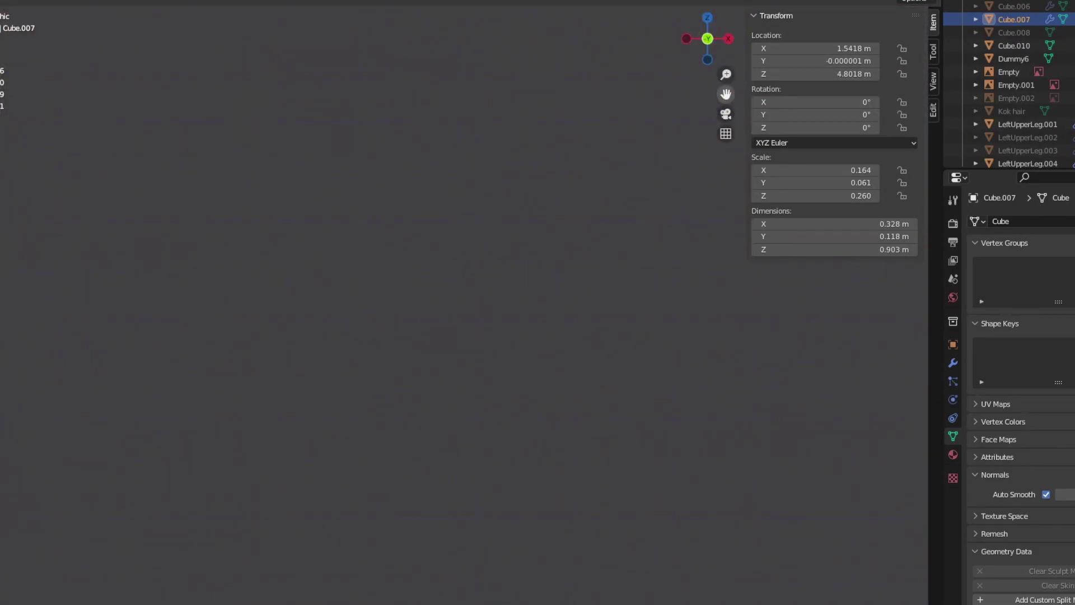
drag(726, 94, 313, 179)
scroll(422, 303, up, 12)
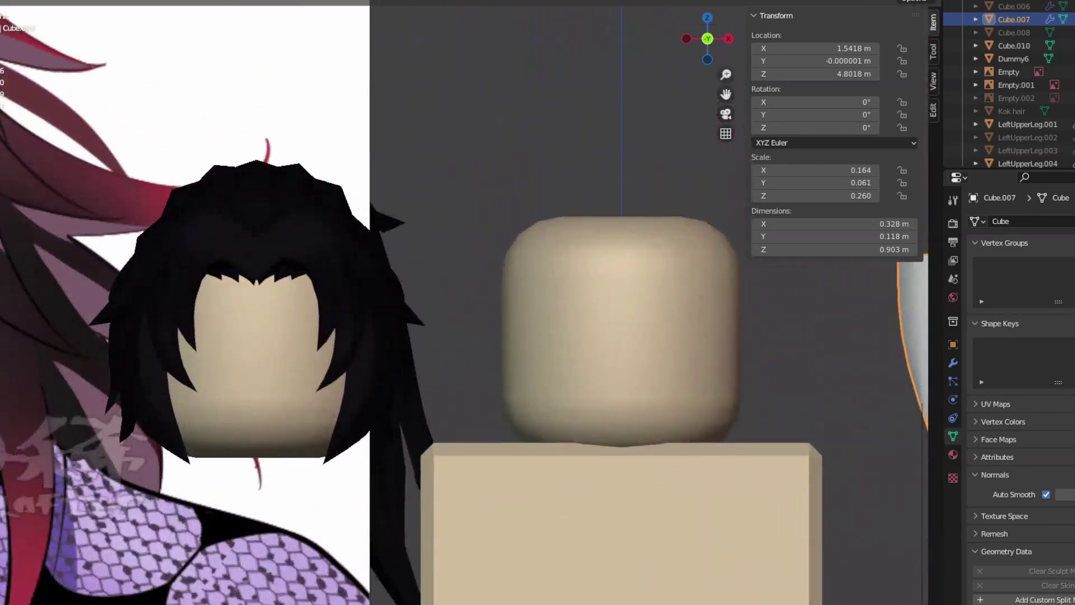
click(1014, 45)
key(Tab)
scroll(422, 303, down, 5)
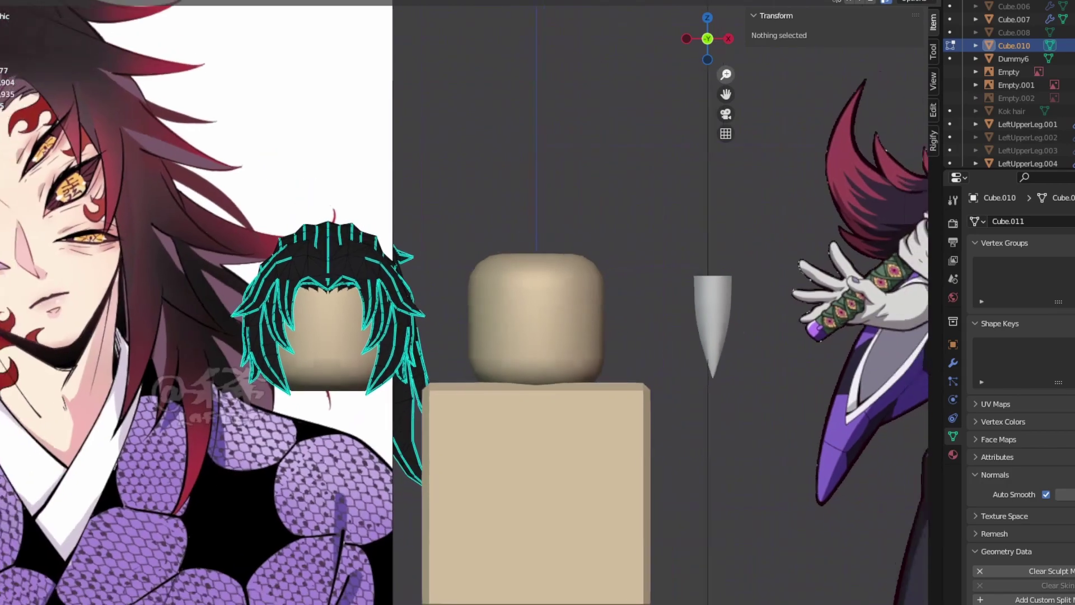
key(Tab)
scroll(422, 303, up, 2)
drag(726, 93, 292, 56)
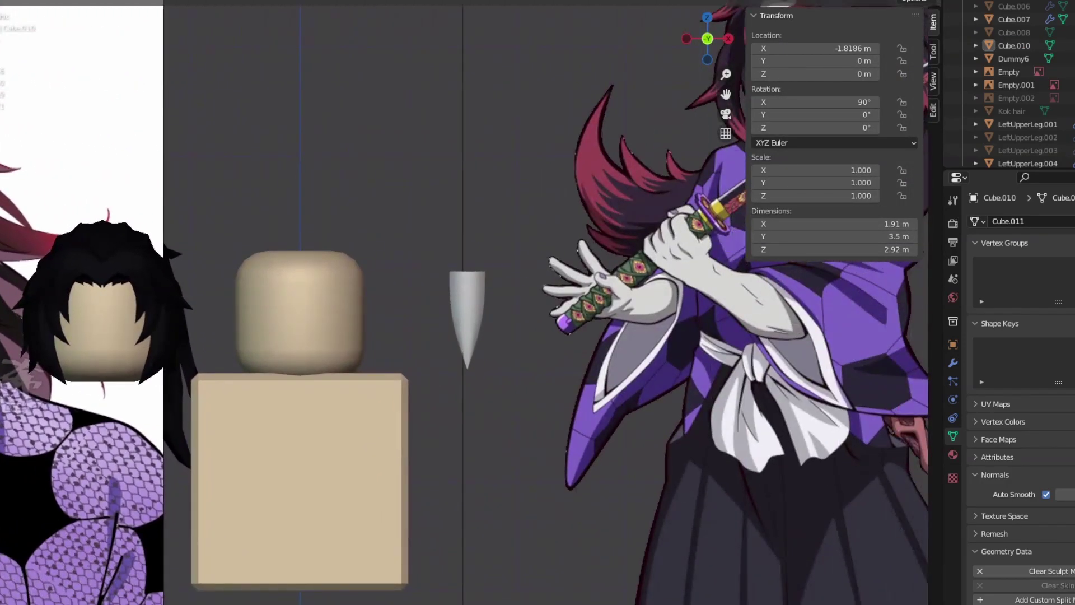
Select the blade mesh and create a new material for it.
click(467, 319)
click(1070, 277)
scroll(1019, 392, down, 10)
click(1058, 574)
Set the blade's viewport colour to dark, then try a Shift+D copy along X and undo it.
drag(1047, 541, 1024, 541)
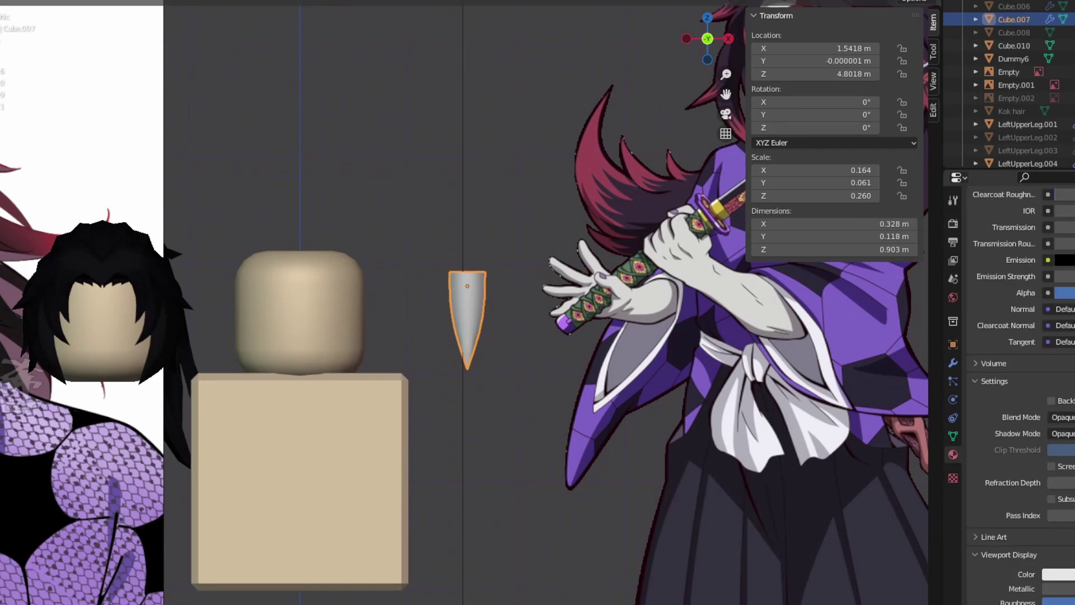
drag(725, 74, 720, 34)
key(shift+d)
key(x)
key(Return)
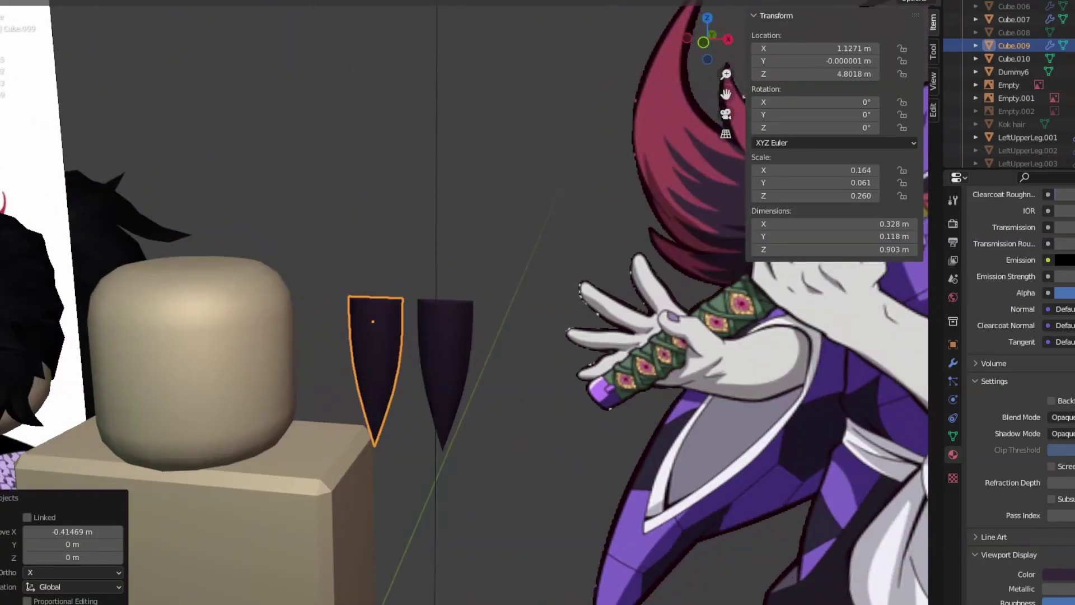
drag(726, 74, 722, 100)
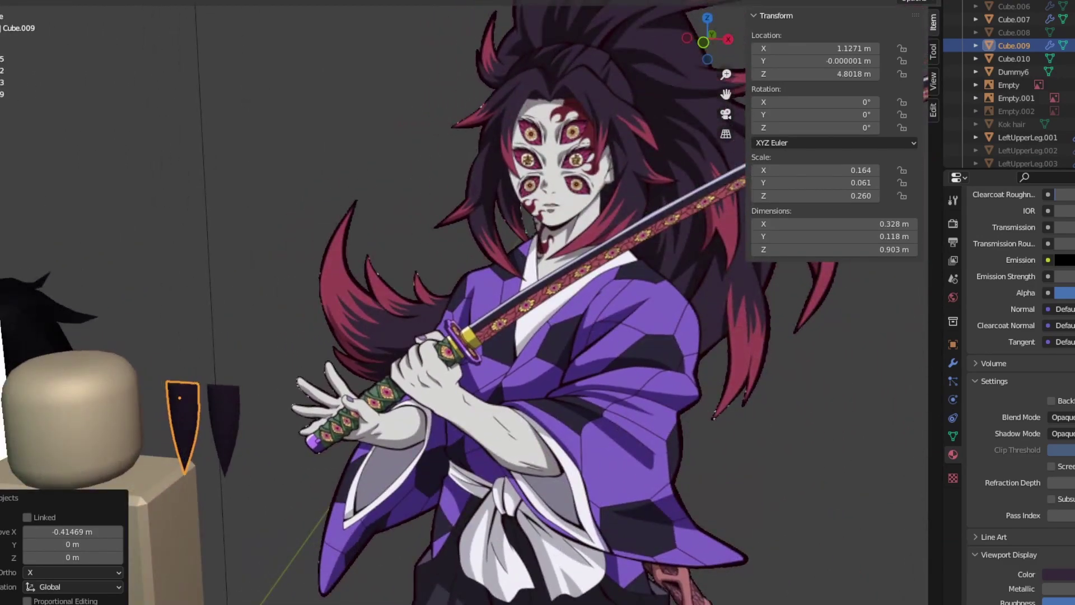
key(ctrl+z)
key(ctrl+z)
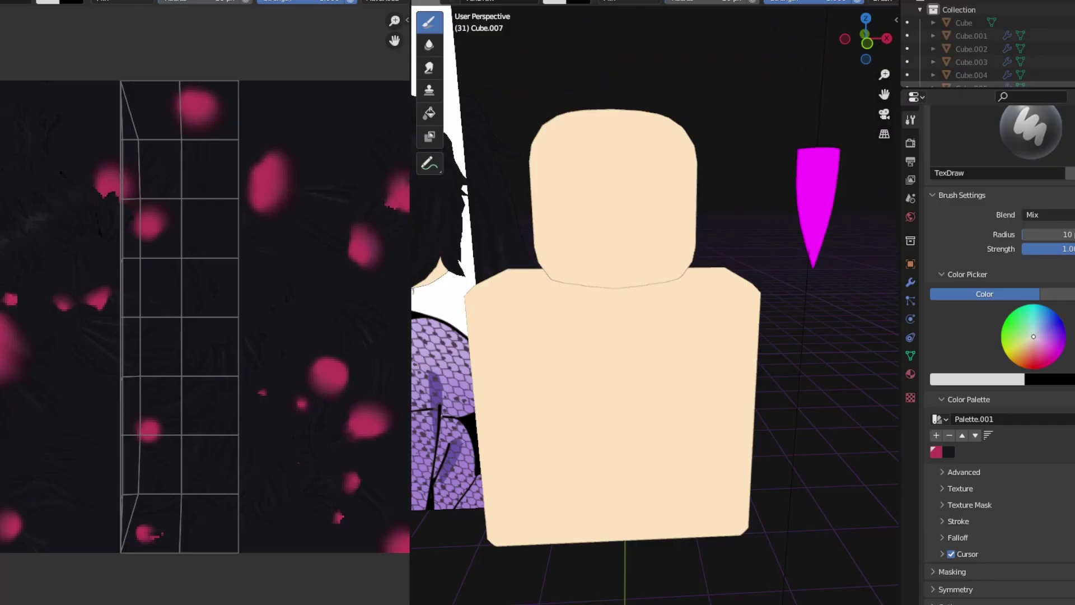
In front orthographic view, add a blank Base Color paint texture slot to the blade.
key(ctrl+KP_1)
key(KP_1)
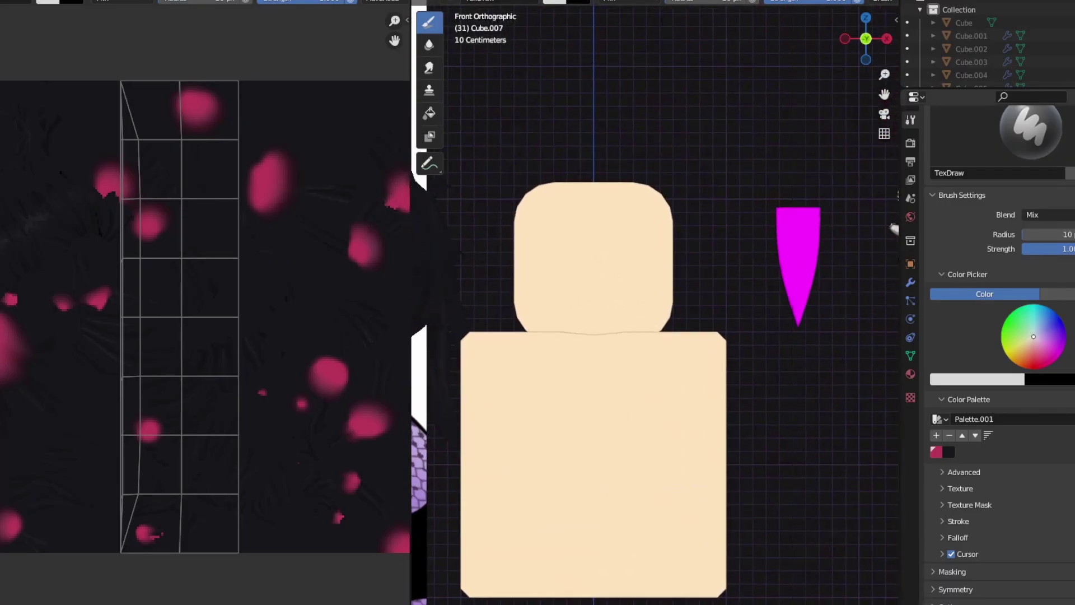
scroll(999, 353, up, 5)
click(1072, 190)
click(1059, 210)
click(1055, 277)
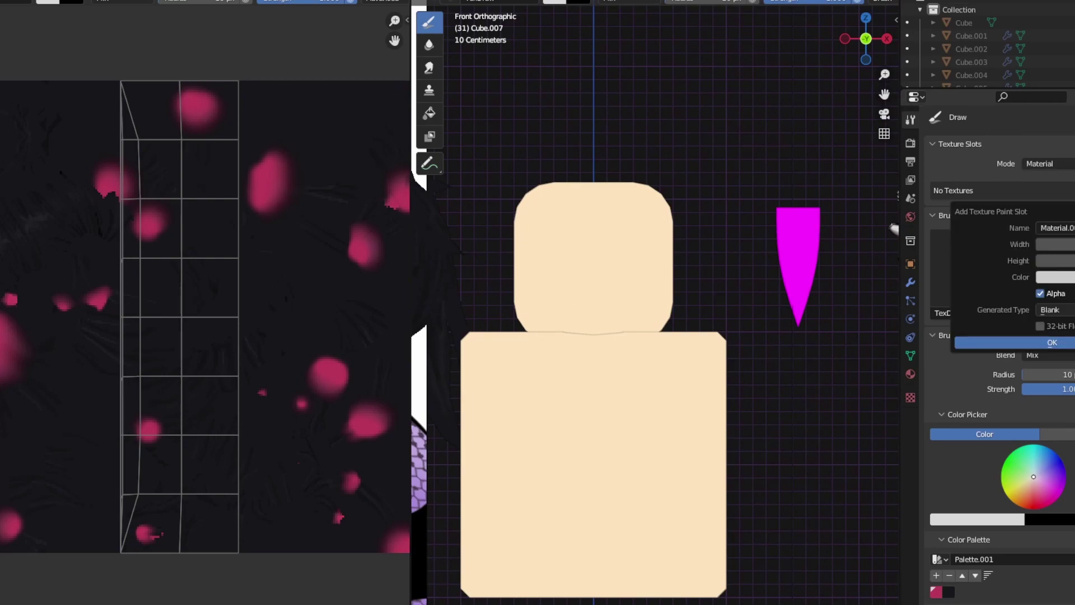
click(1052, 342)
Paint a light test stroke on the blade and pick the pink palette colour.
drag(884, 94, 727, 151)
scroll(999, 279, down, 5)
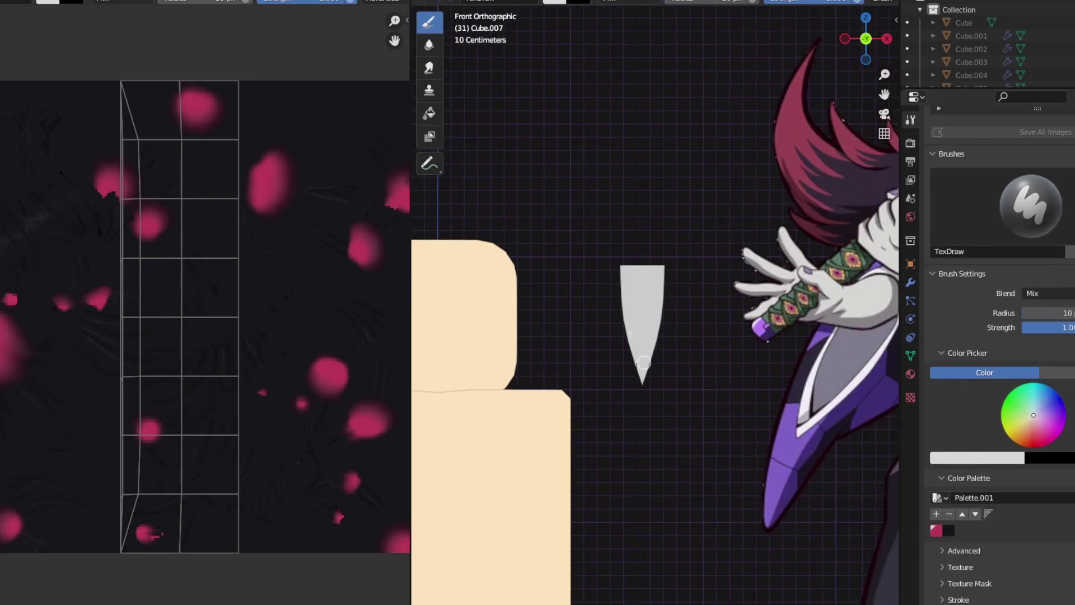
mouse_move(644, 363)
mouse_down()
mouse_move(657, 389)
mouse_move(653, 365)
mouse_up()
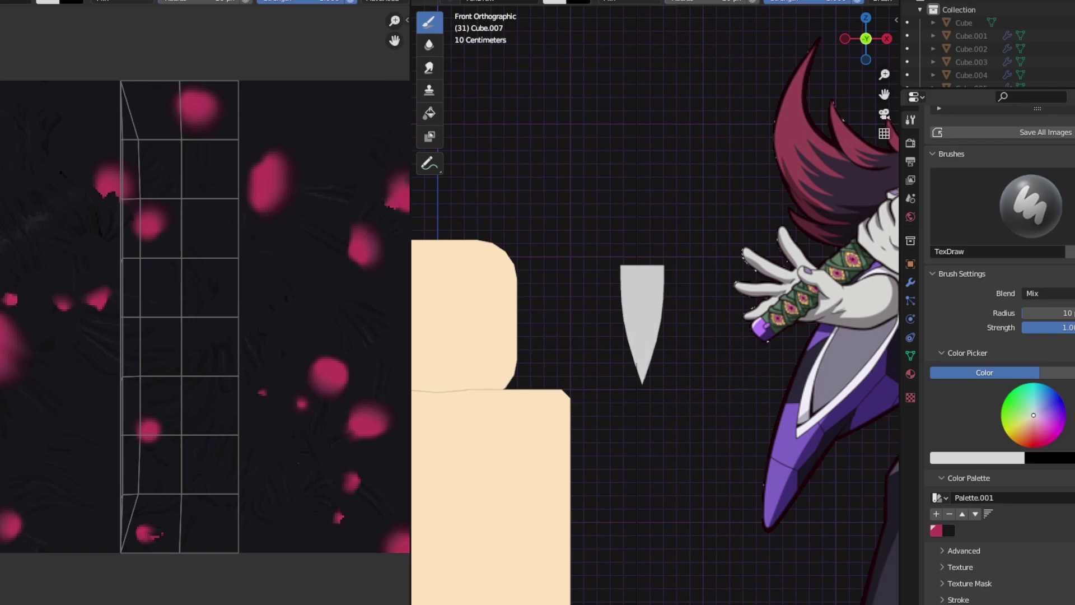
click(936, 529)
middle_drag(856, 93, 710, 384)
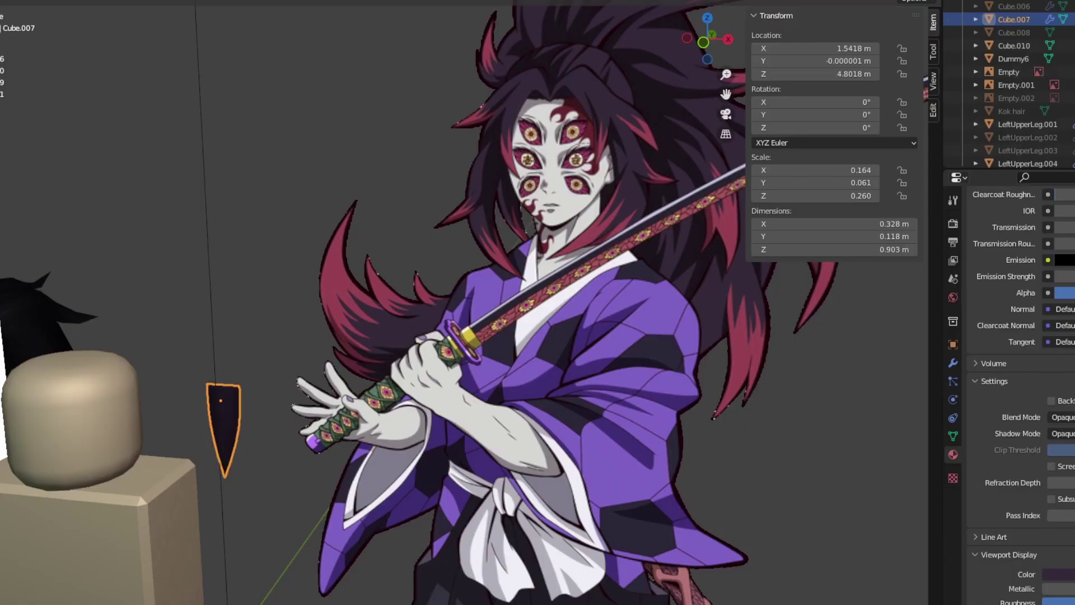
Duplicate the dark blade and slide the copy along X and Y against the front of the face.
scroll(465, 303, up, 3)
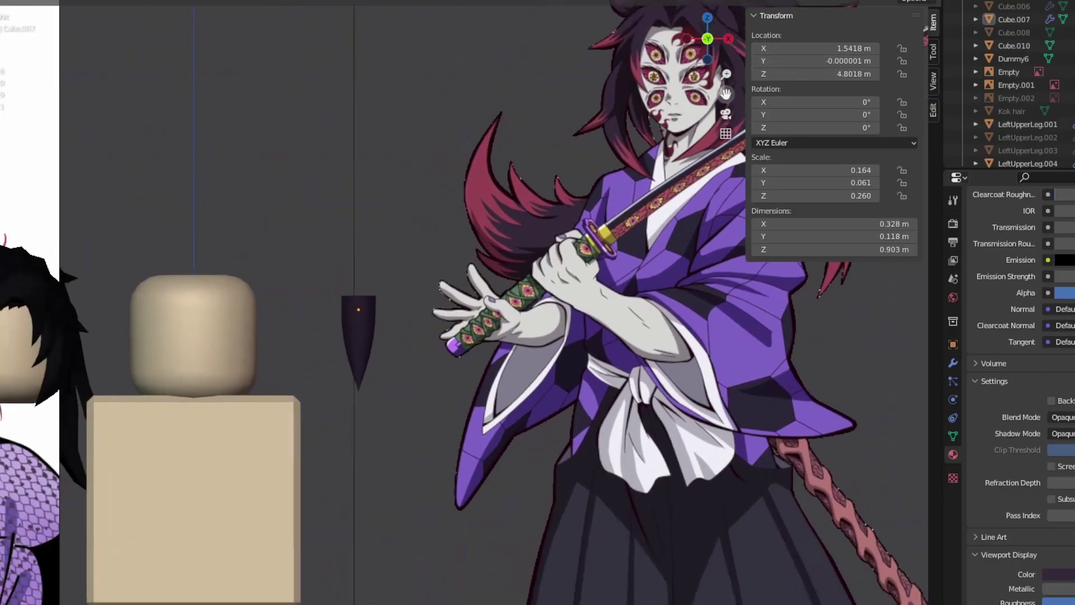
click(331, 358)
key(shift+d)
key(x)
key(Return)
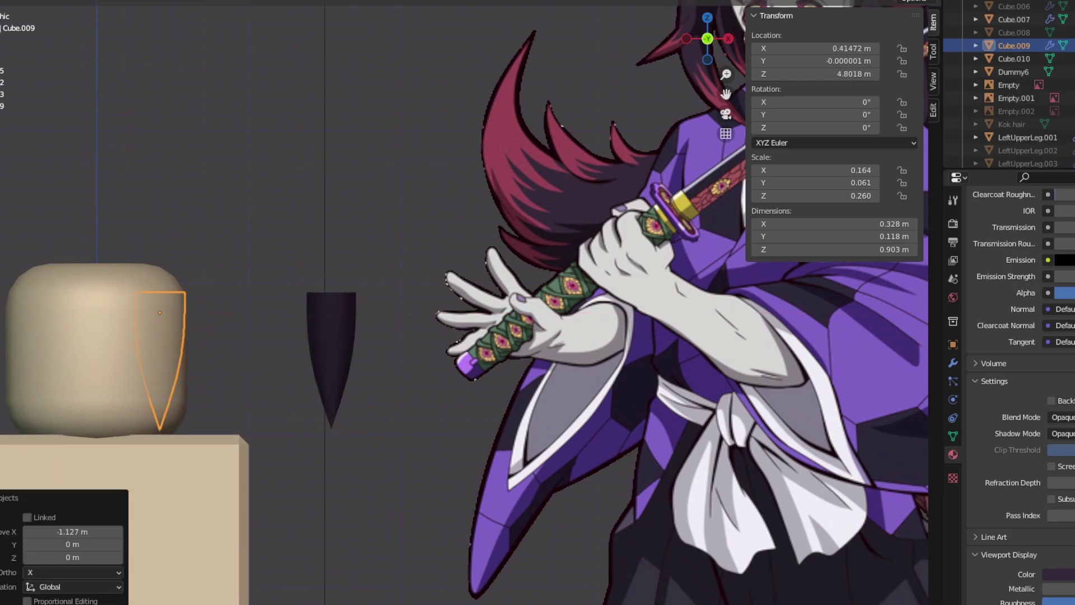
key(KP_7)
key(g)
key(y)
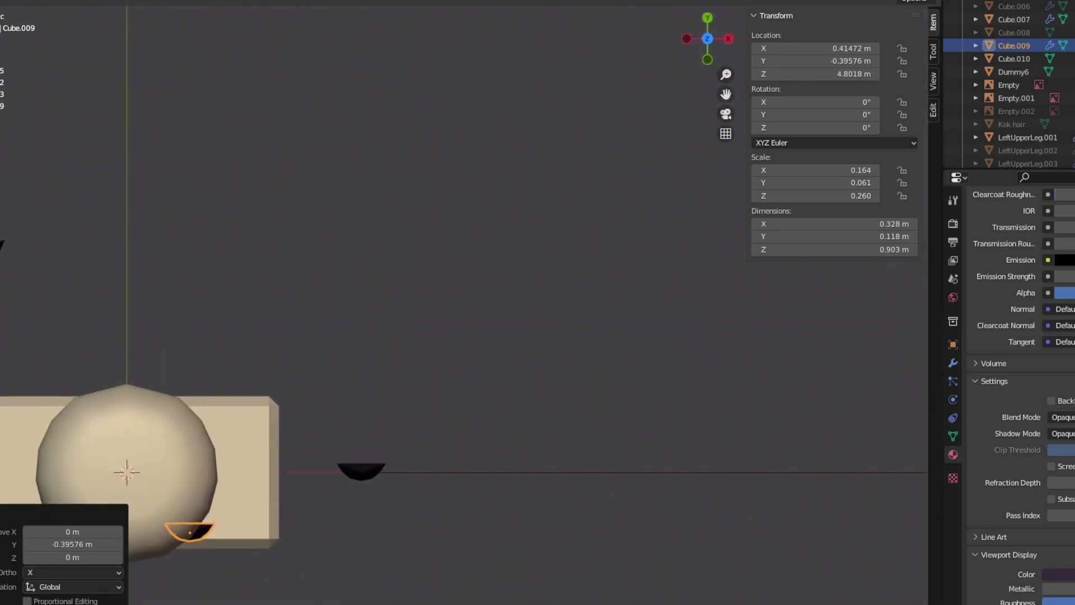
key(Return)
key(KP_1)
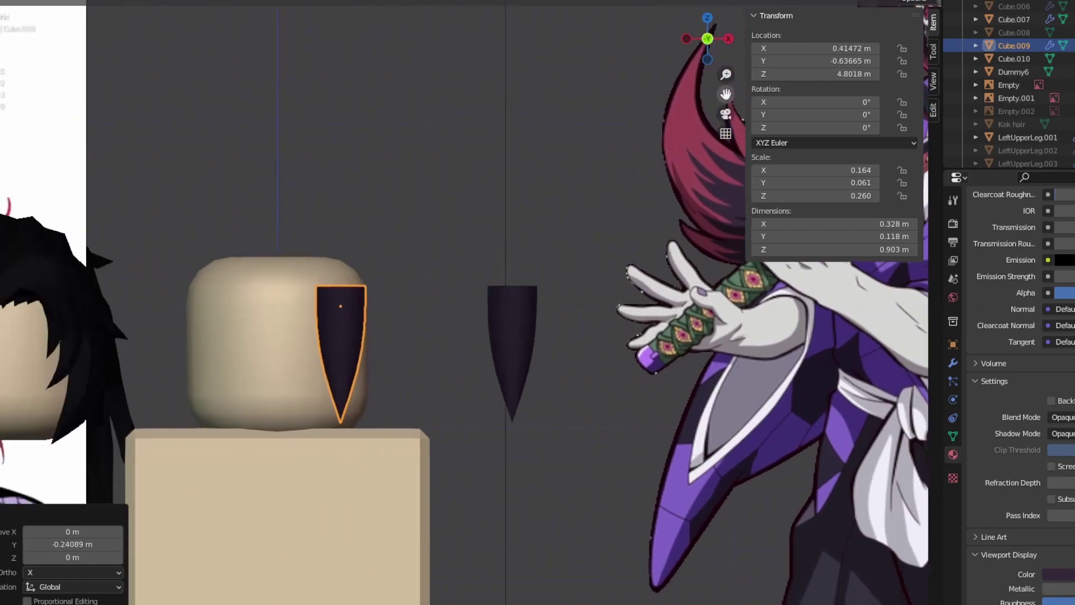
Give the blade a Mirror modifier across LeftUpperLeg.001 and a Triangulate modifier.
click(953, 362)
click(992, 221)
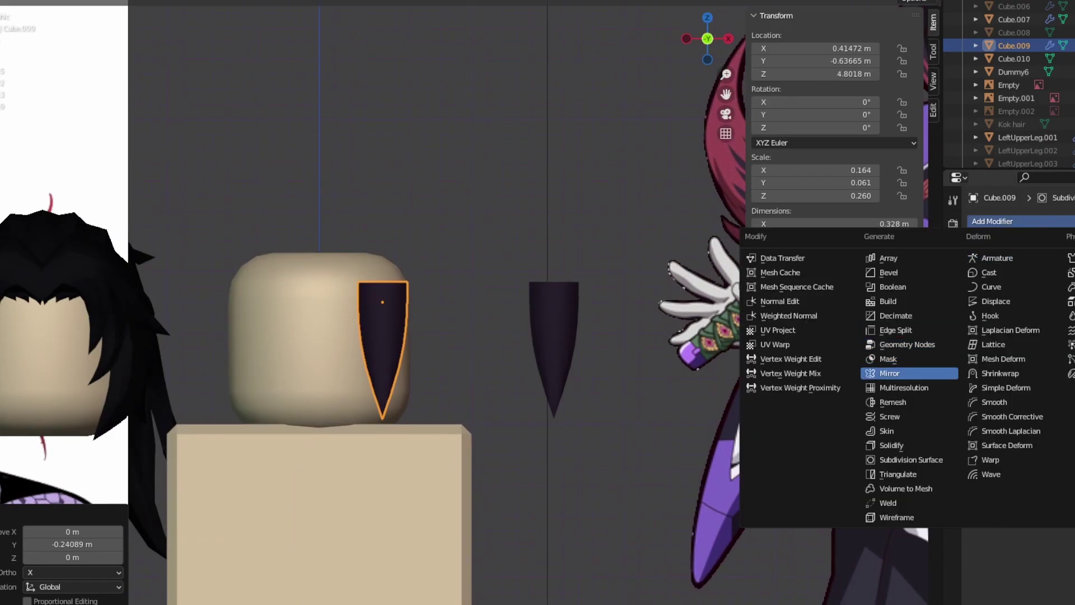
click(889, 373)
click(277, 320)
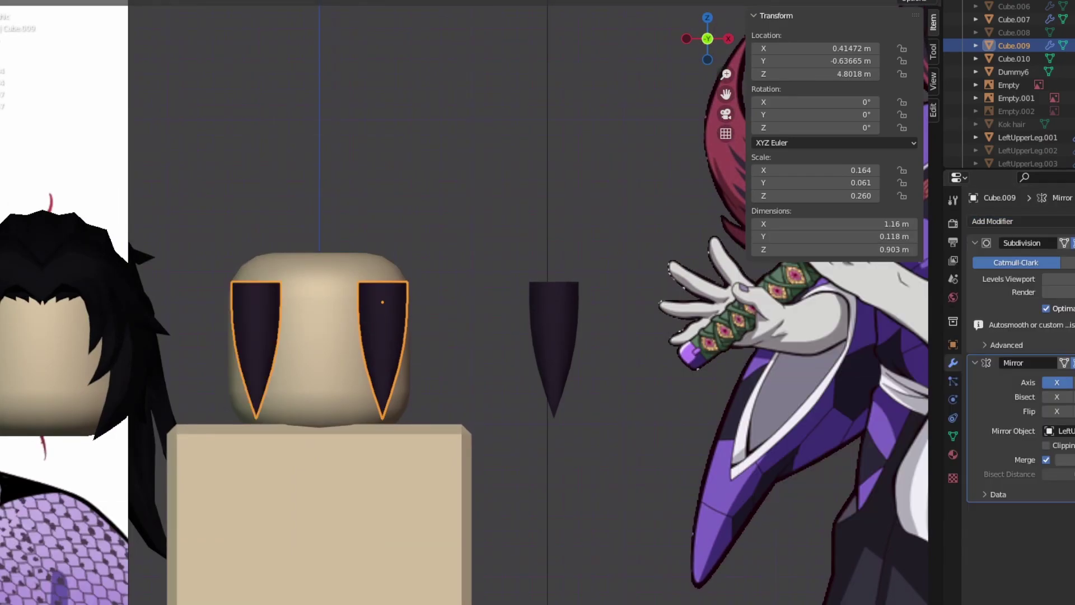
click(993, 221)
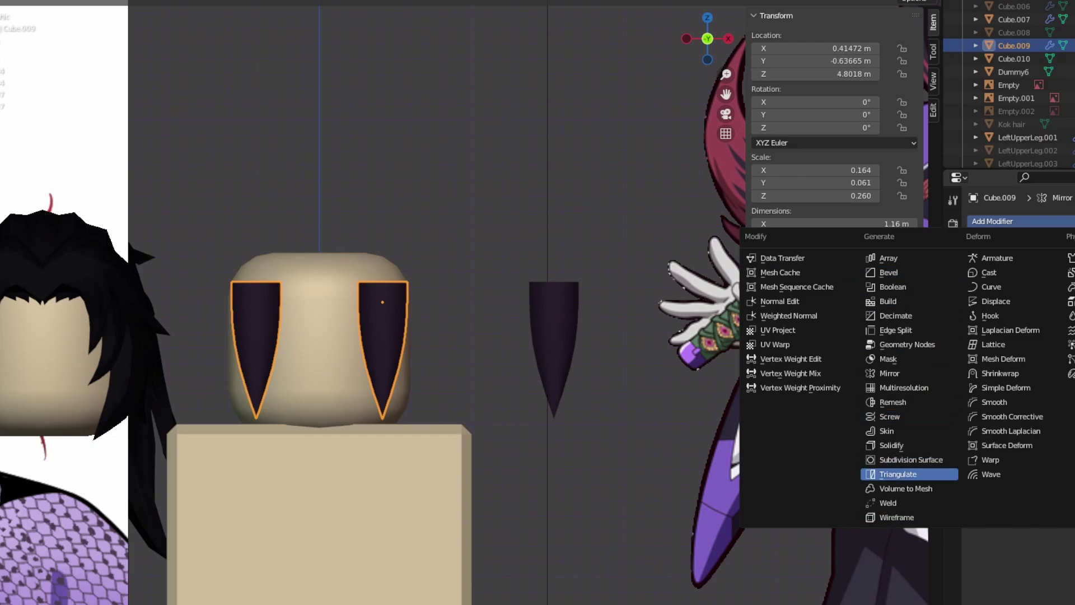
click(910, 473)
Turn on the wireframe overlay in a tilted view and select the pair of spike strands.
key(alt+a)
drag(726, 94, 847, 79)
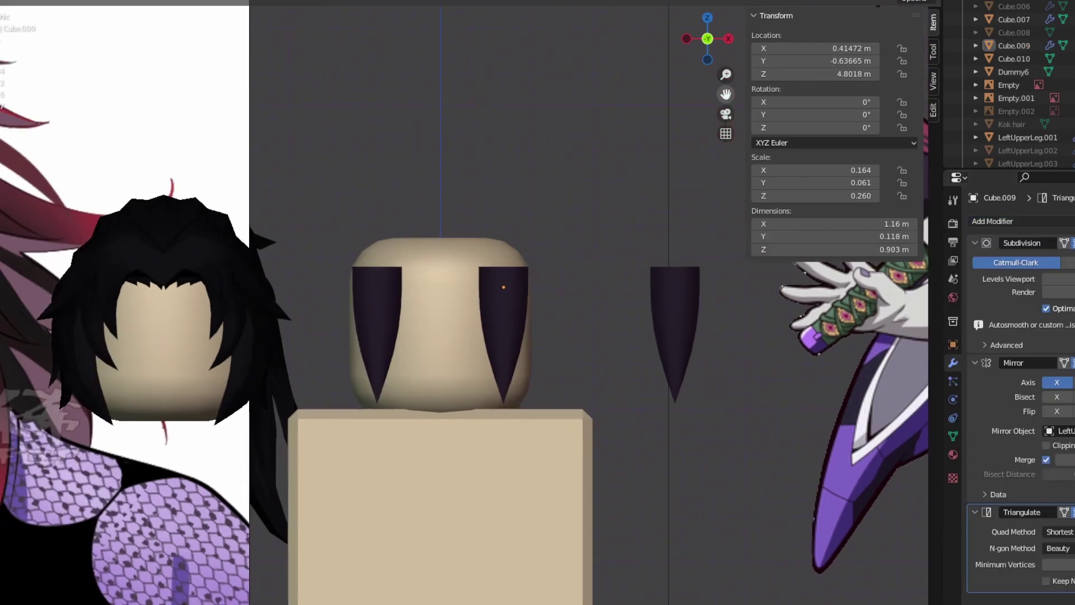
click(847, 1)
click(765, 203)
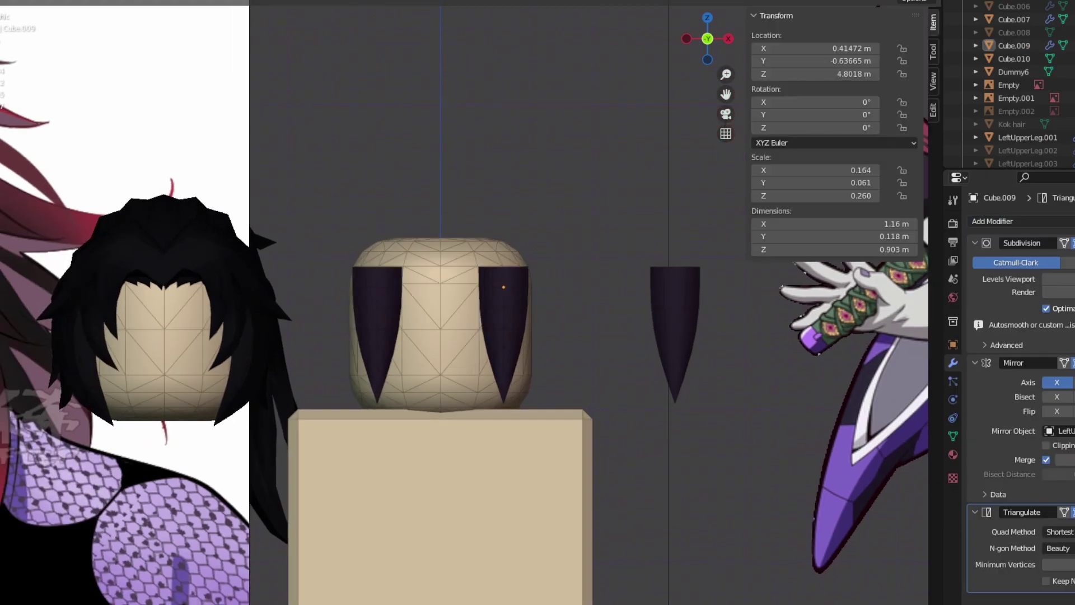
drag(707, 34, 709, 46)
click(515, 392)
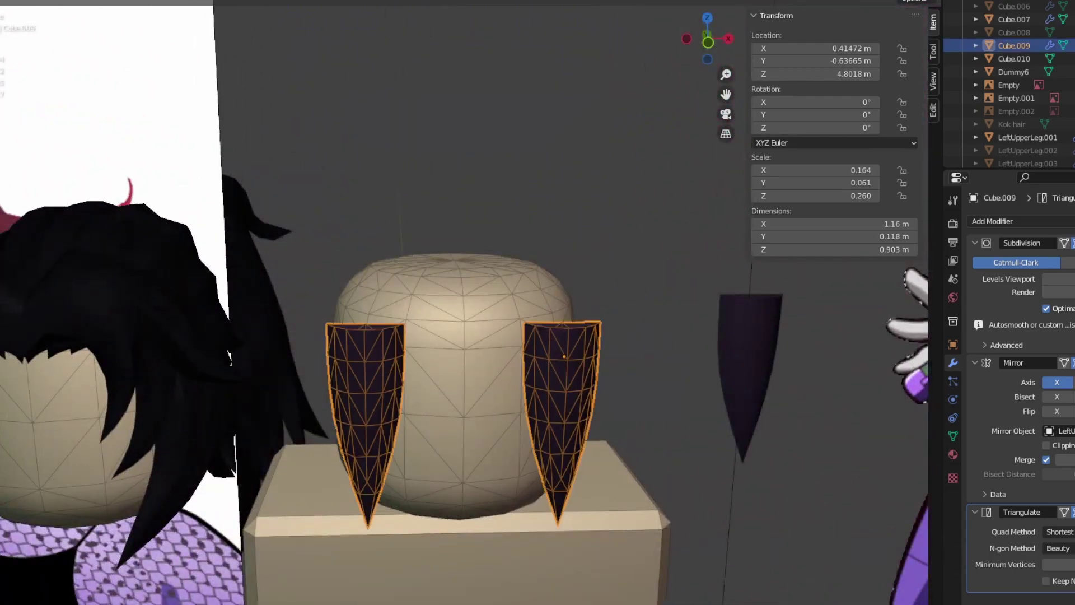
click(707, 18)
Rotate the strands by 2°, then lower the strand's middle row of vertices in side view.
text(r)
text(2)
key(Return)
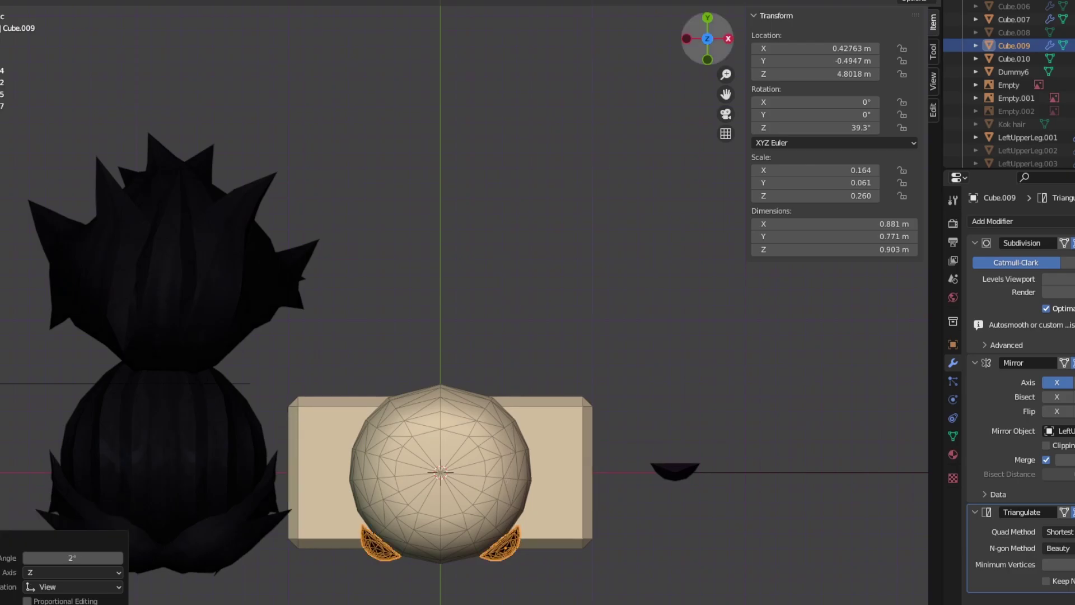
key(KP_3)
key(Tab)
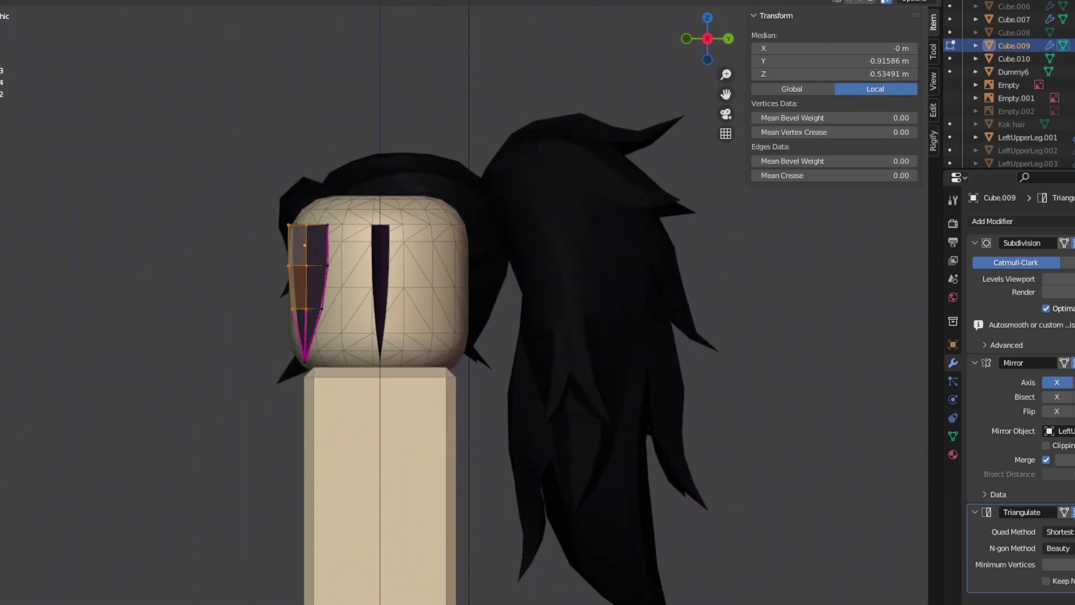
key(alt+a)
key(g)
click(307, 264)
key(g)
key(Return)
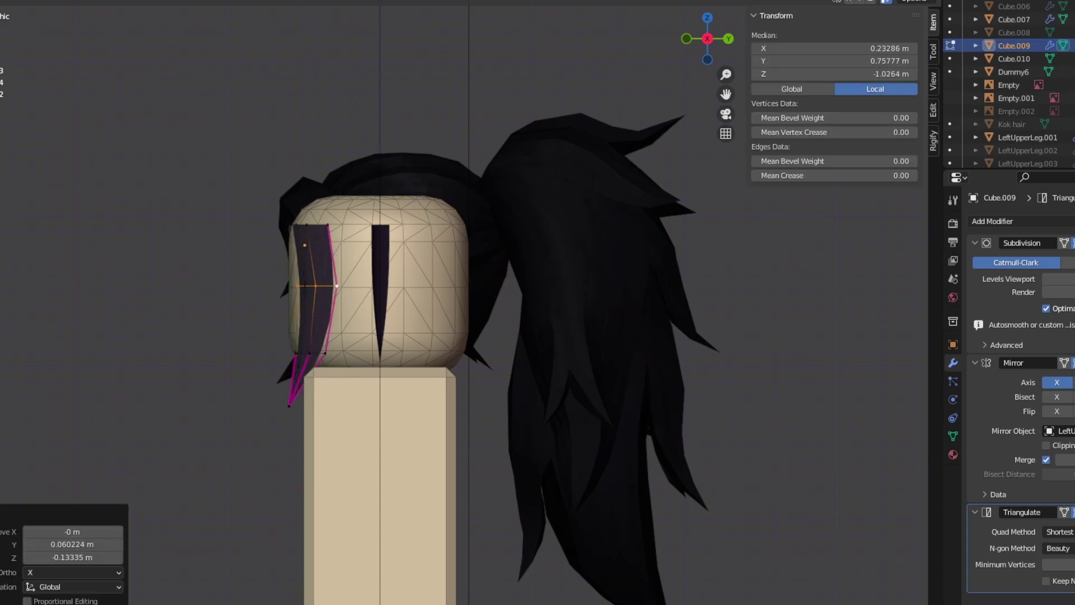
In front view, bend the strand and reposition its tip vertex.
key(KP_1)
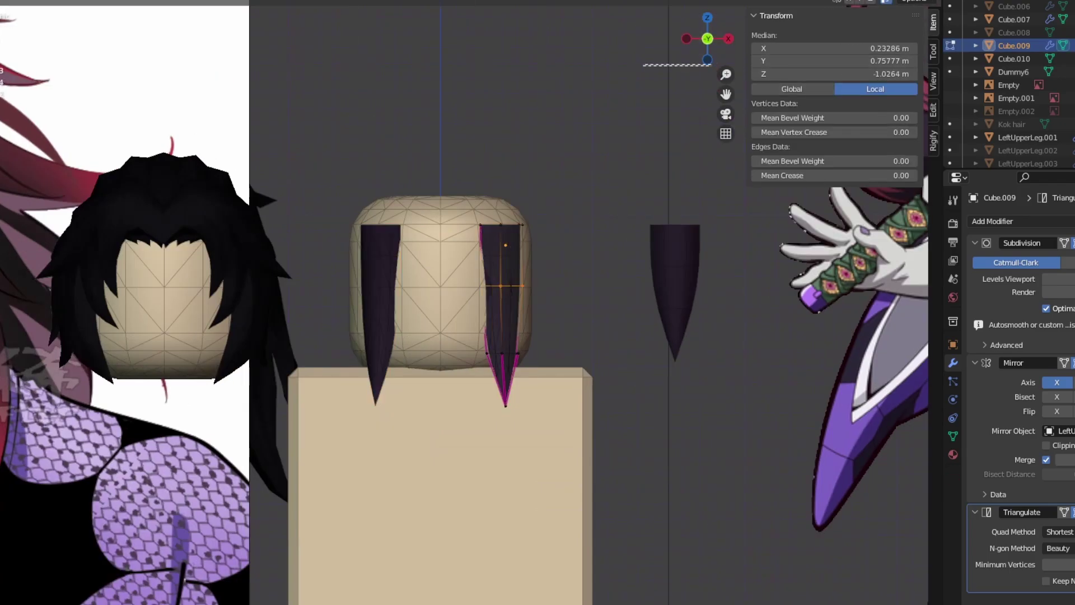
drag(708, 38, 692, 44)
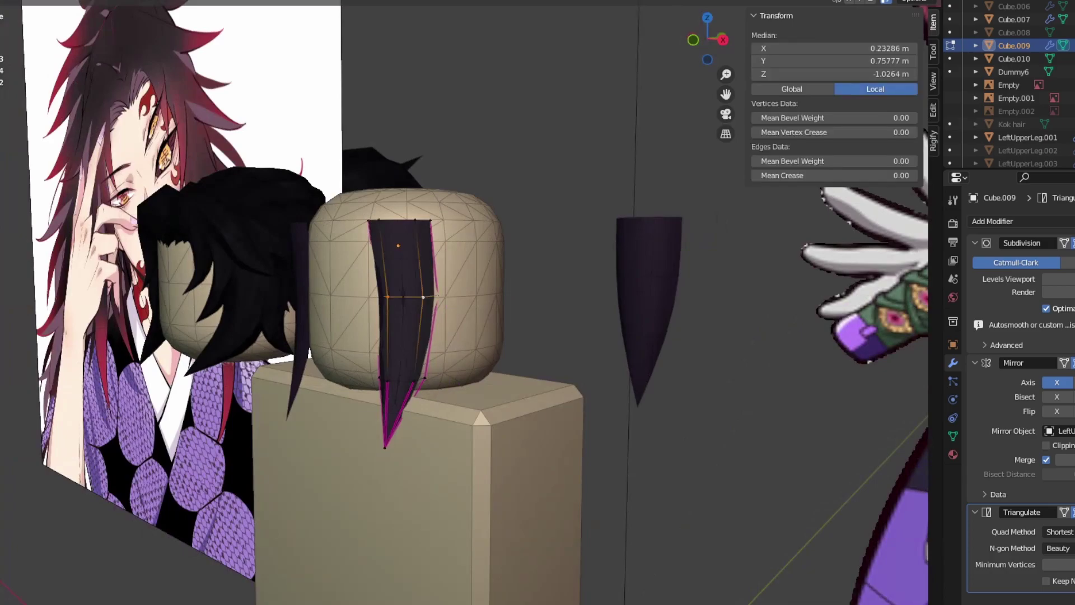
key(g)
key(Return)
click(385, 445)
key(g)
key(Return)
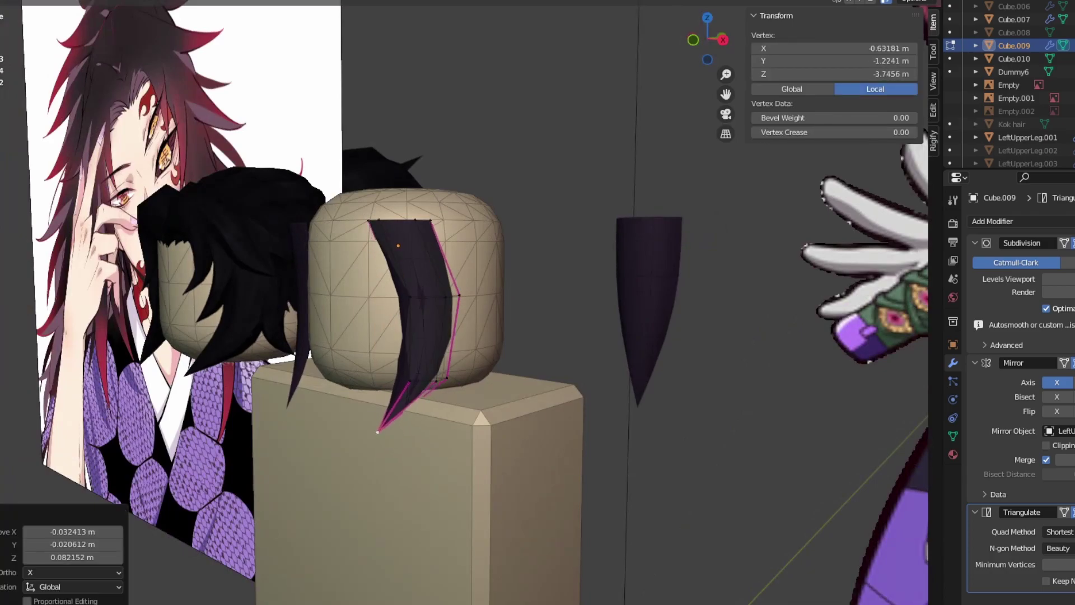
Select the strand's top edge and turn it by -30.9°.
key(a)
mouse_move(707, 39)
mouse_down()
mouse_move(695, 45)
mouse_move(706, 40)
mouse_up()
click(361, 259)
shift+click(415, 256)
shift+click(397, 261)
click(518, 188)
Select the vertices near the strand's bottom and move them to curve along the head.
key(alt+a)
key(a)
key(alt+a)
click(529, 363)
key(alt+a)
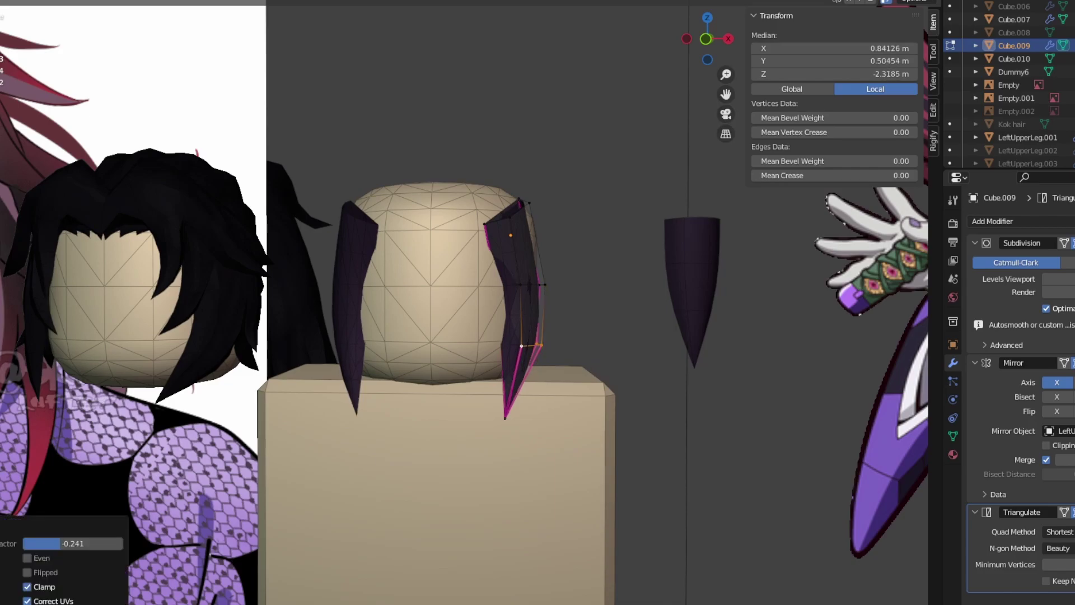
click(532, 284)
middle_drag(532, 284, 572, 292)
key(g)
key(Return)
key(Tab)
key(Tab)
Nudge the selected vertices once more and return to Object Mode in front view.
drag(707, 38, 680, 42)
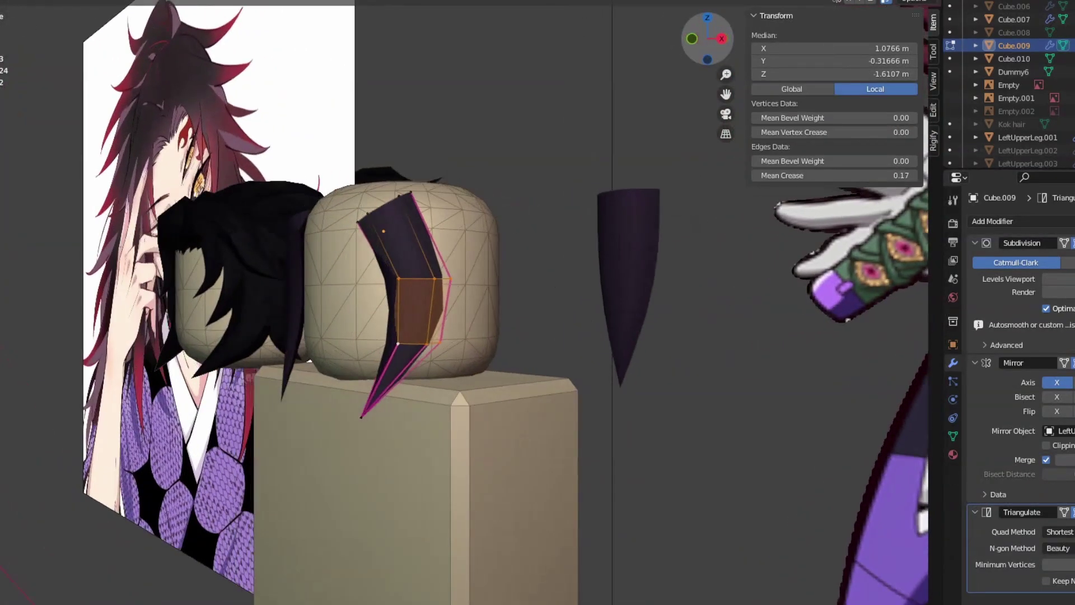
key(g)
key(Return)
key(Tab)
key(KP_1)
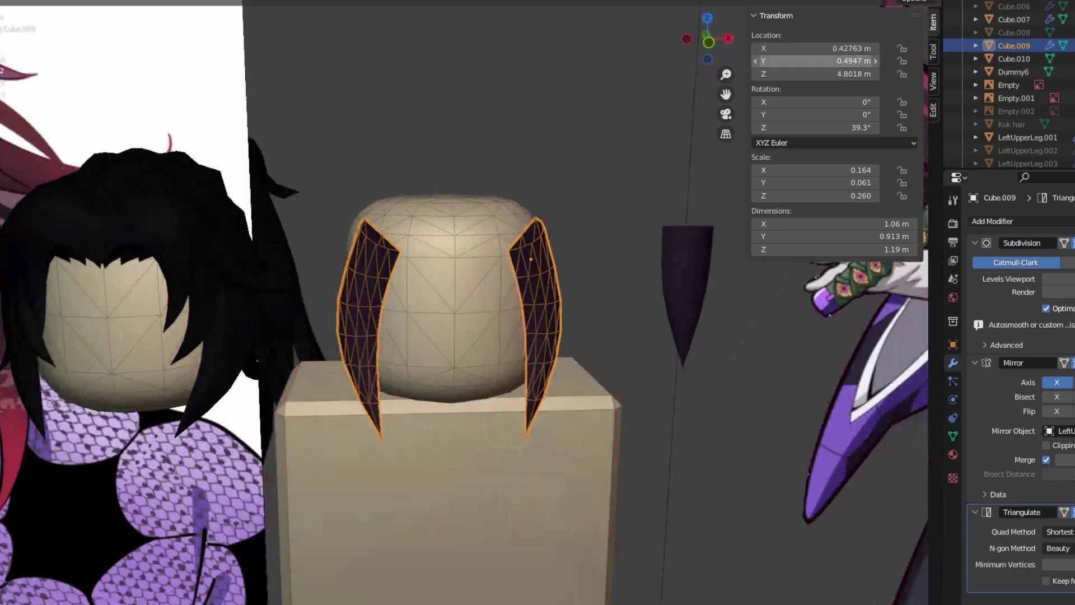
Extrude the strand's top upward and turn the extruded section by -50.7°.
key(Tab)
key(alt+a)
key(ctrl+z)
middle_drag(504, 280, 538, 280)
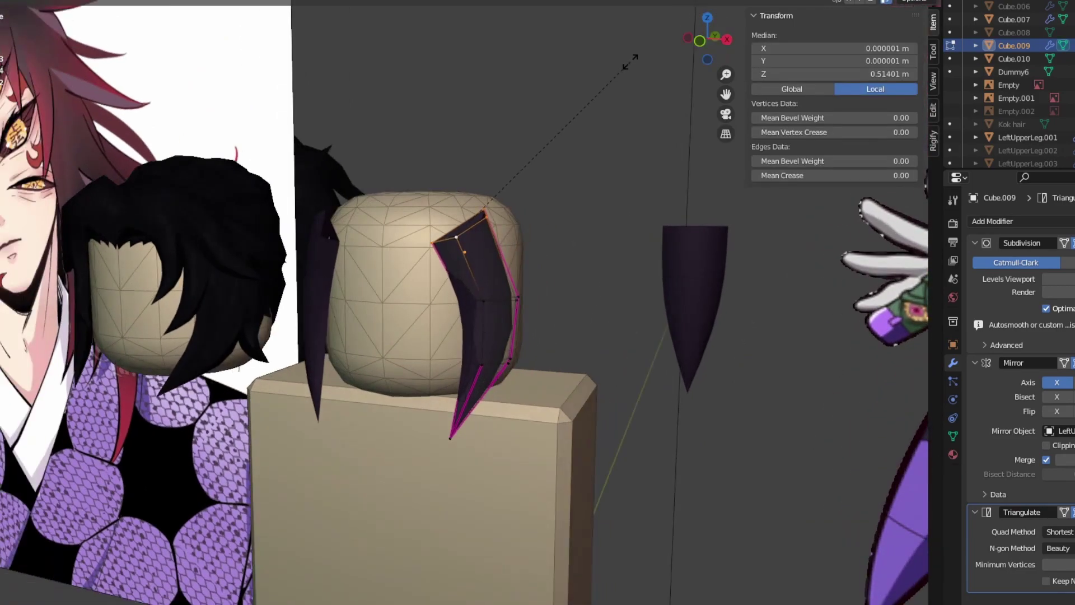
click(630, 62)
click(715, 36)
key(e)
key(Return)
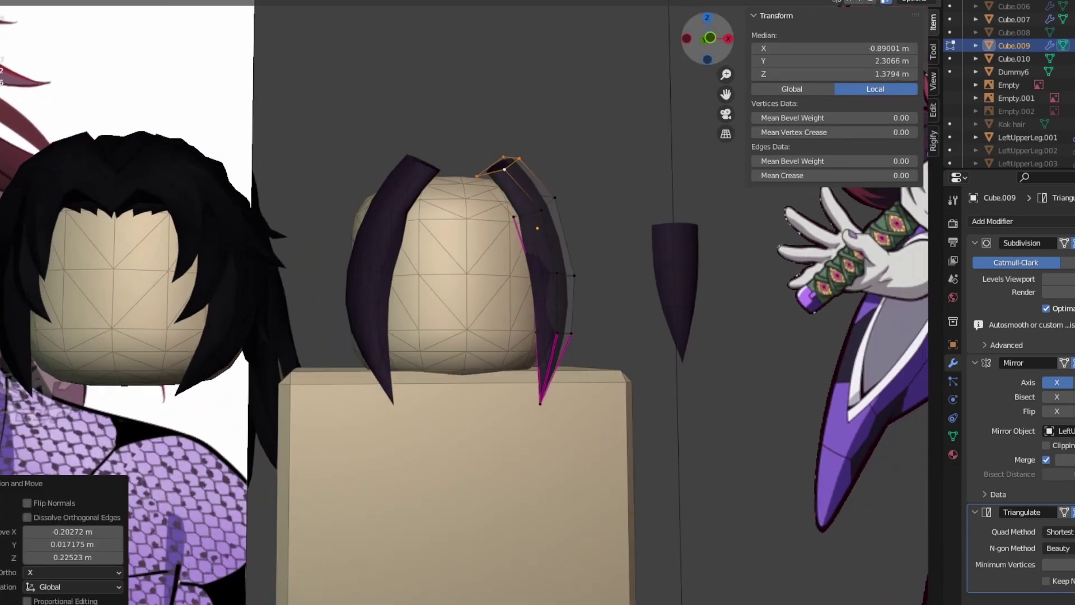
middle_drag(593, 62, 615, 53)
key(s)
click(540, 63)
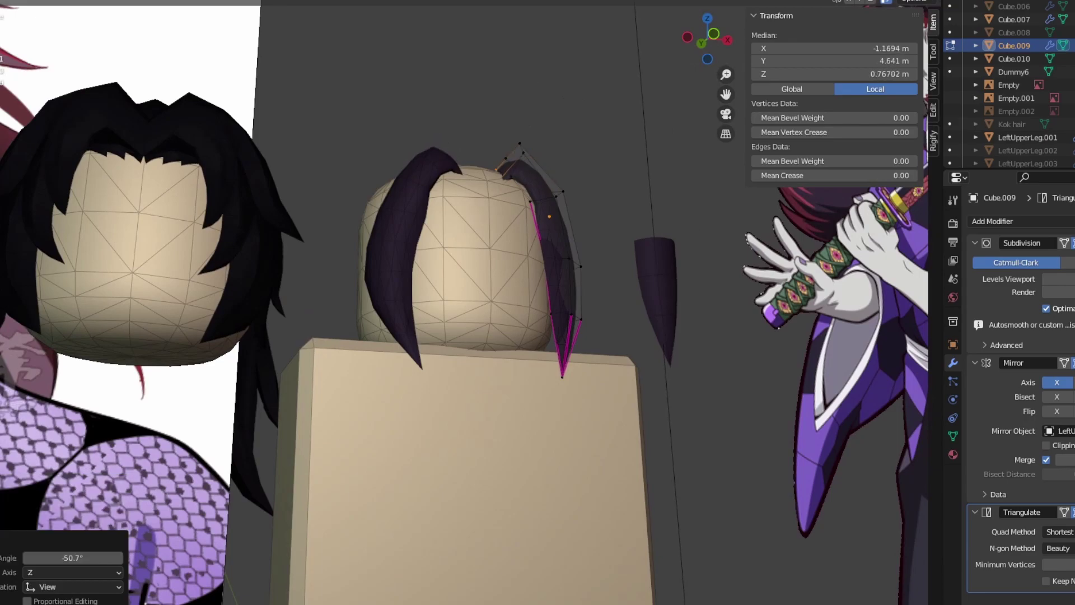
Extrude the tip again, rotate it -47.9° and move it along X toward the centre using X-ray.
key(e)
key(Return)
mouse_move(559, 269)
middle_down()
mouse_move(577, 292)
mouse_move(577, 280)
middle_up()
key(alt+z)
key(r)
key(Return)
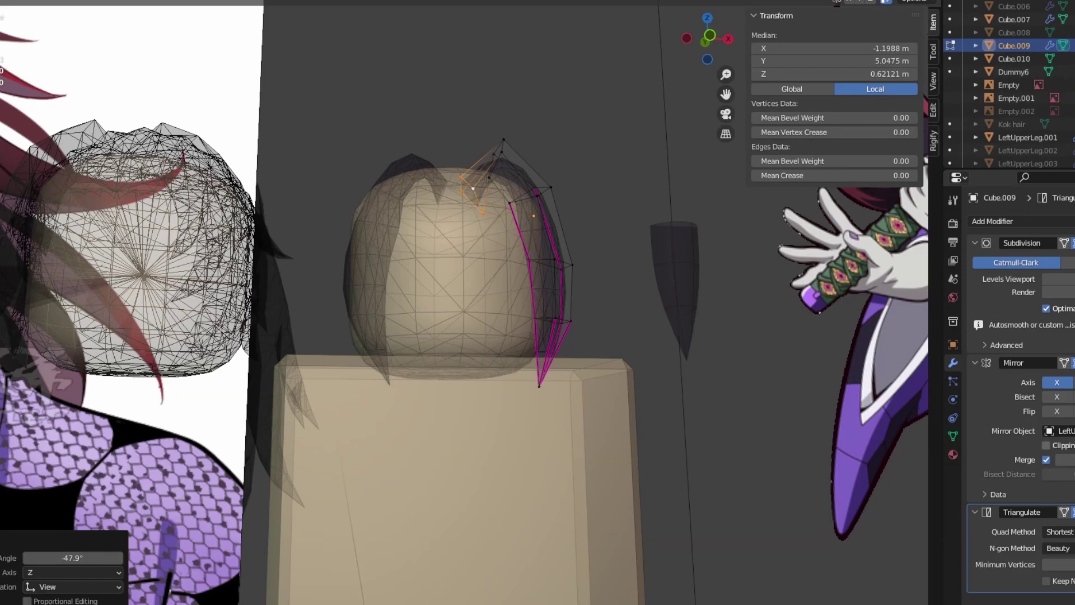
key(g)
key(Return)
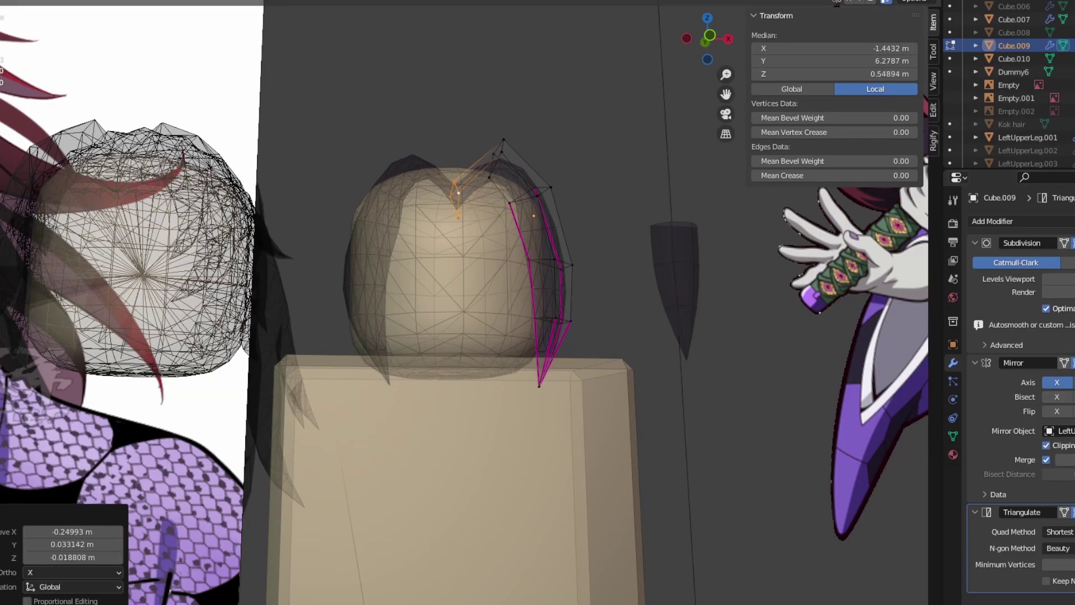
key(alt+z)
Shift the top vertices -0.1519 m along Y, then turn them -23.3° in right view and reposition.
middle_drag(560, 279, 582, 269)
key(g)
key(y)
key(Return)
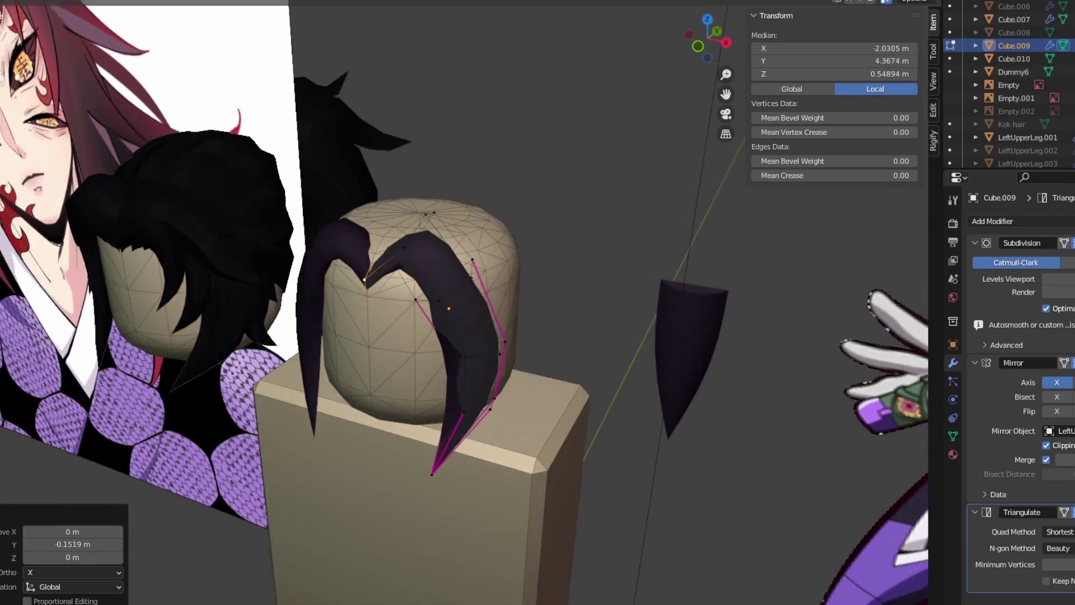
key(KP_3)
key(r)
key(Return)
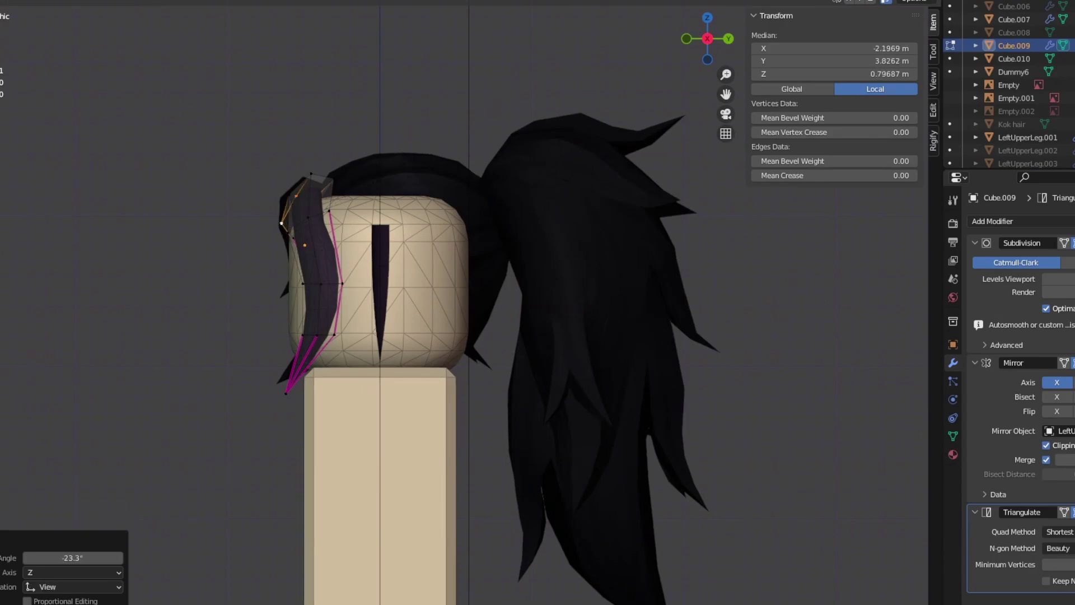
key(g)
key(Return)
Check the bang from several angles, select an edge, then return to Object Mode and select Cube.010.
middle_drag(465, 302, 504, 291)
key(Tab)
key(Tab)
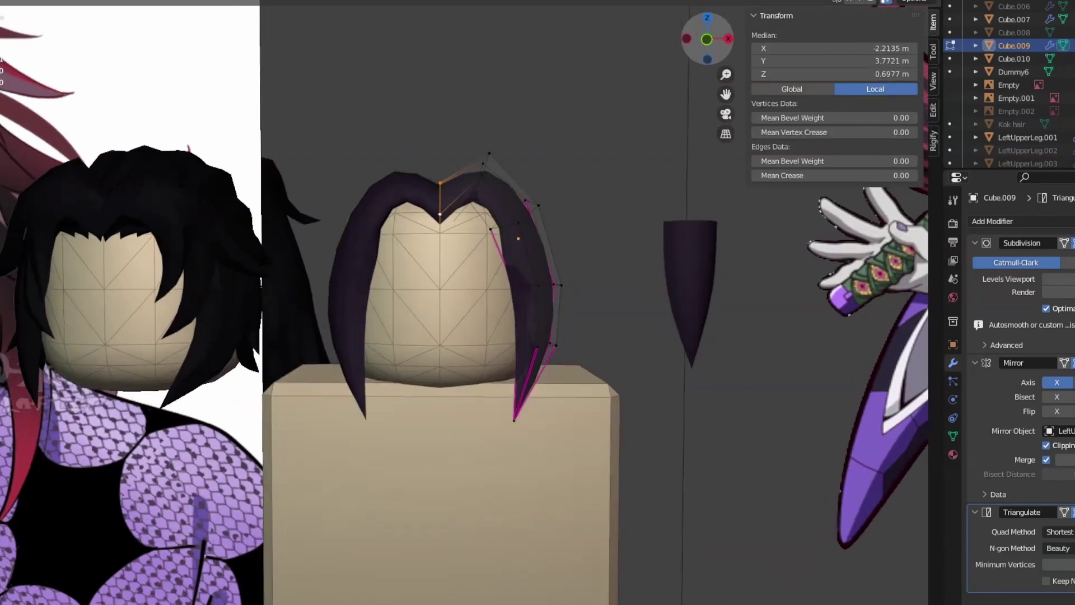
key(alt+a)
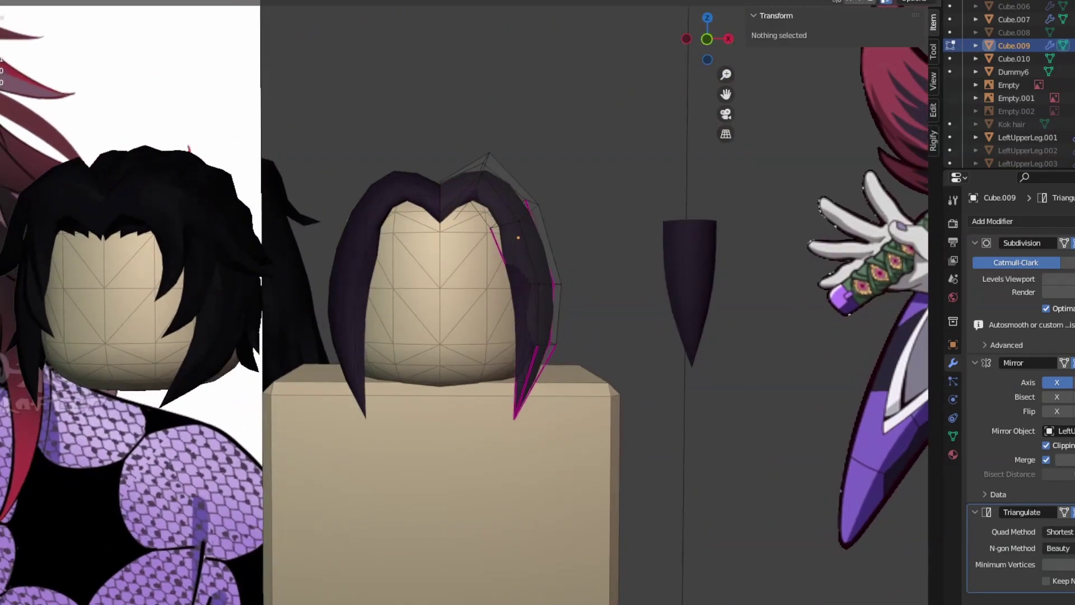
key(a)
drag(707, 38, 650, 45)
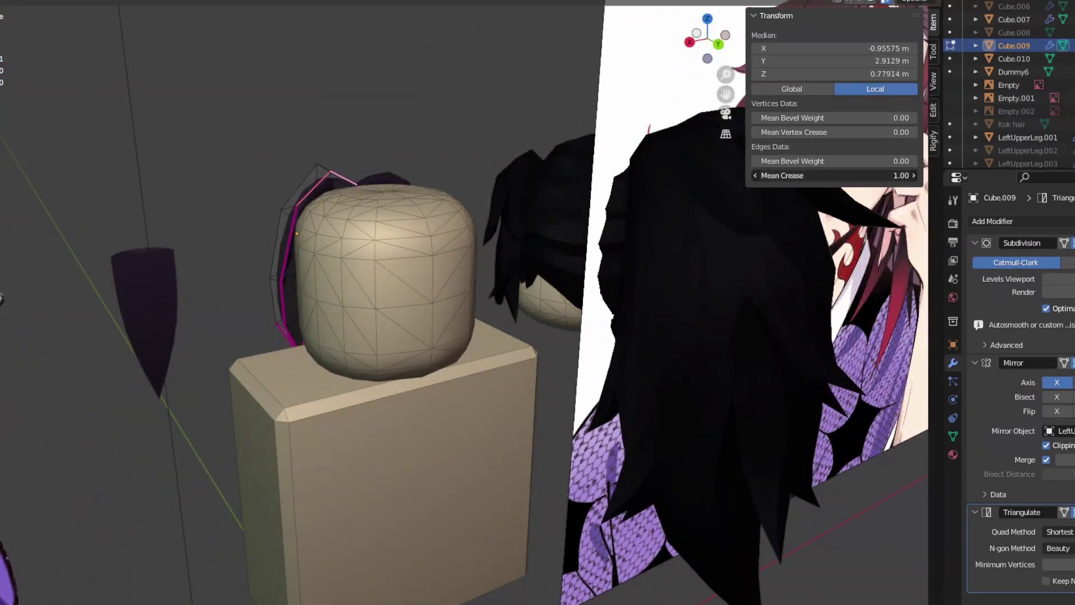
mouse_move(707, 38)
mouse_down()
mouse_move(751, 37)
mouse_move(728, 42)
mouse_up()
key(alt+a)
click(420, 238)
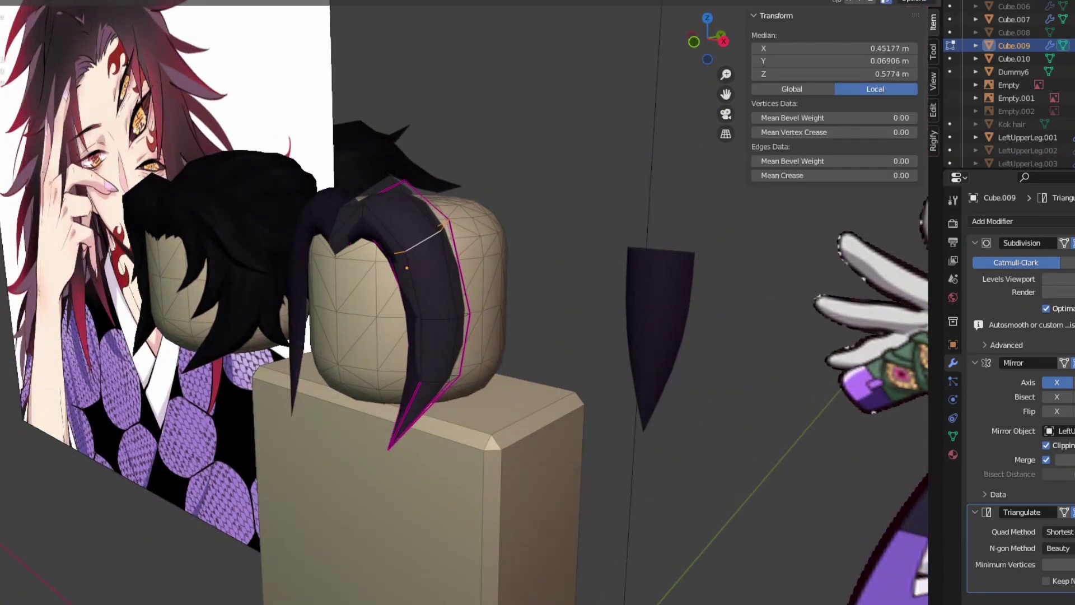
key(Tab)
drag(707, 38, 722, 41)
click(1014, 59)
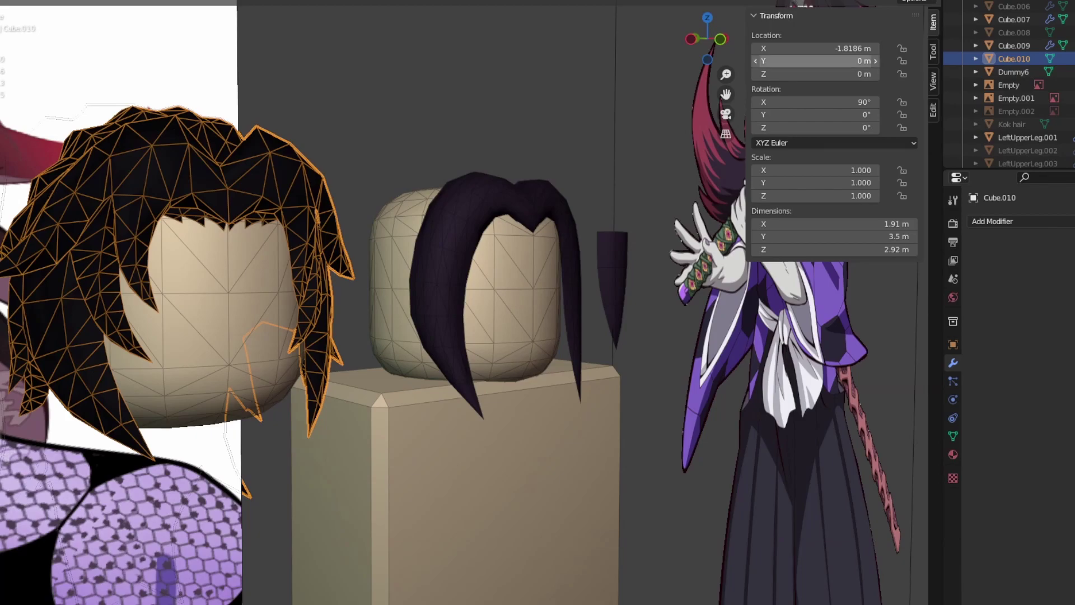
Select Cube.009's top edge, stretch it 1.711 along Z, and tilt it 15.8° in right view.
key(KP_1)
click(1013, 45)
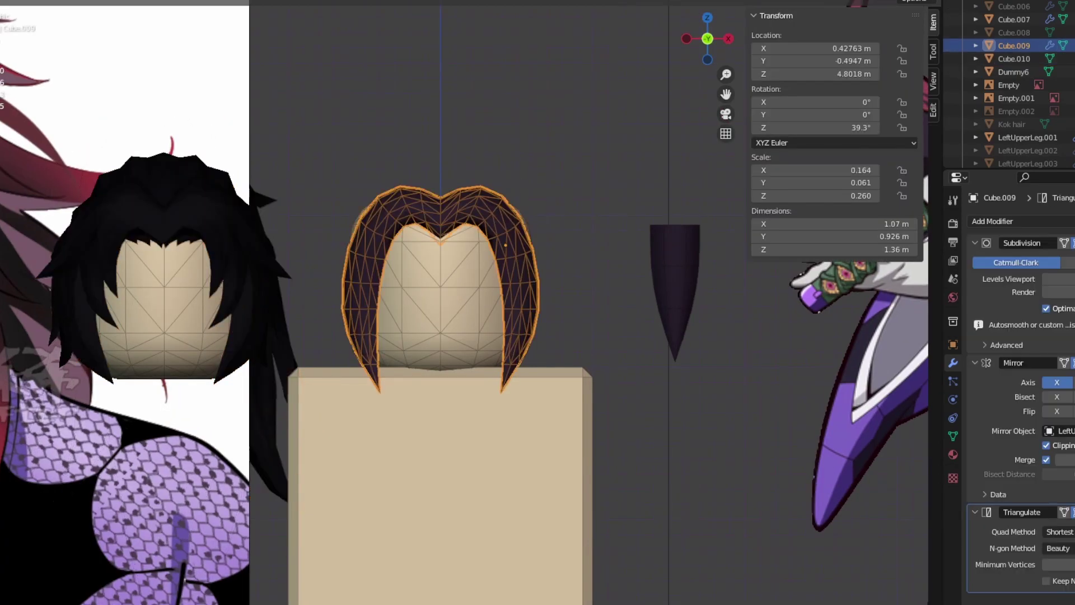
key(Tab)
key(alt+a)
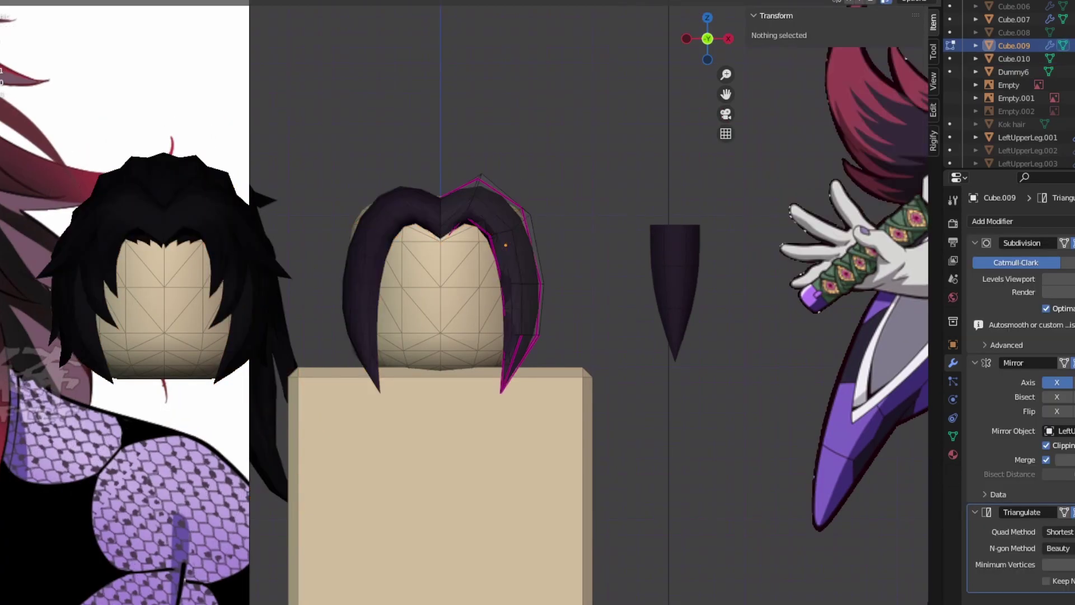
click(475, 193)
middle_drag(504, 303, 672, 332)
key(s)
key(z)
key(Return)
key(KP_3)
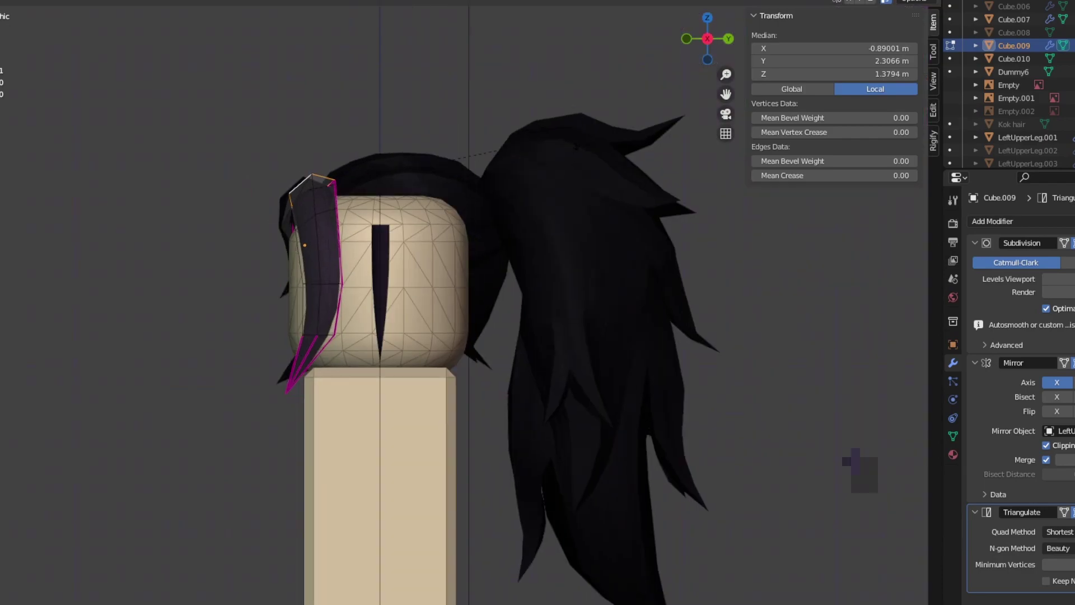
key(r)
key(Return)
key(Return)
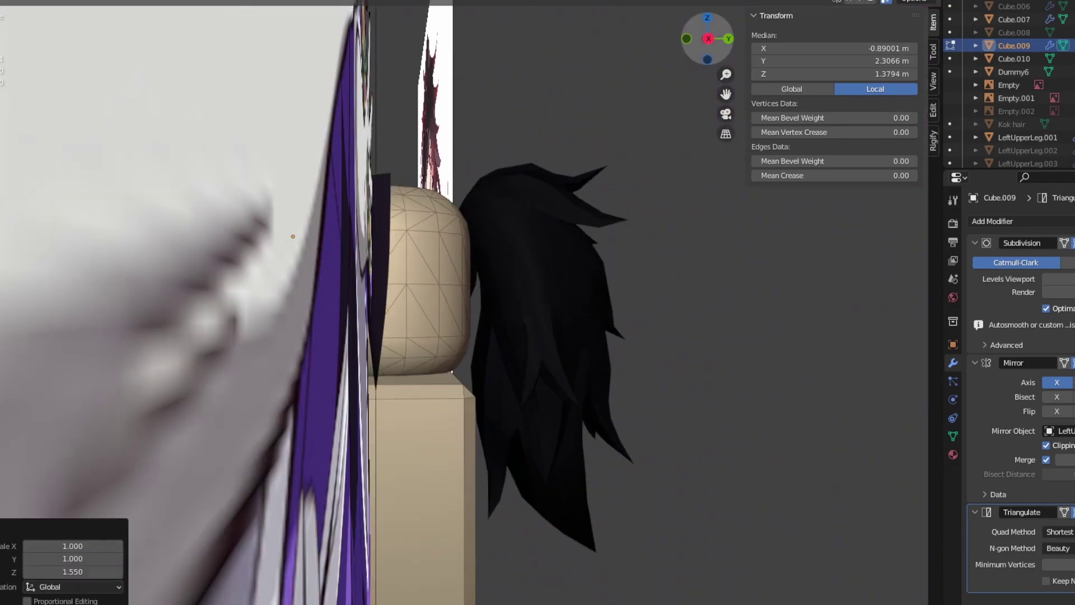
drag(716, 39, 691, 44)
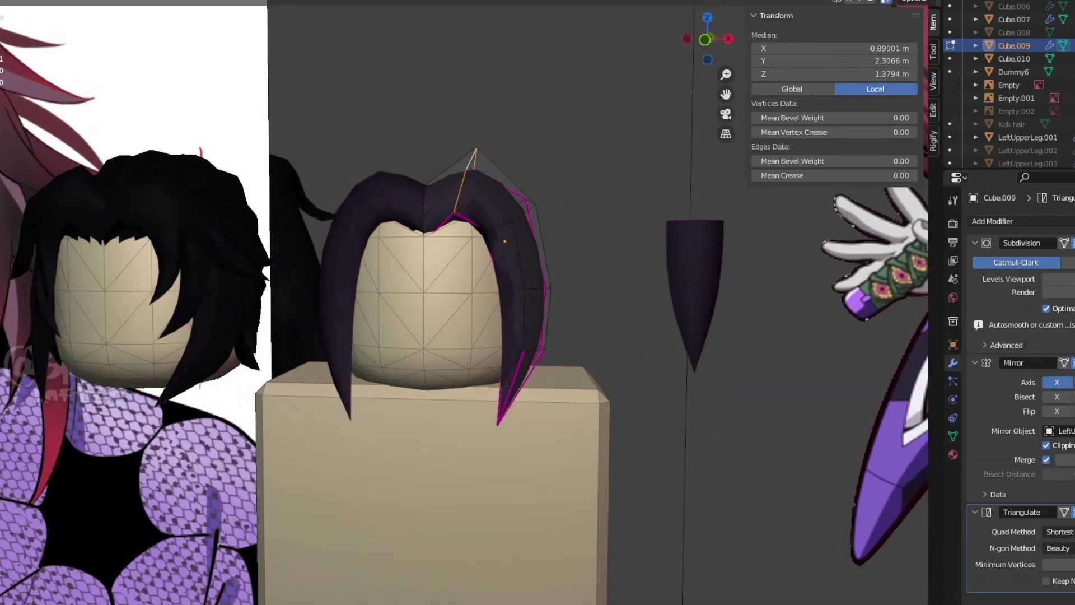